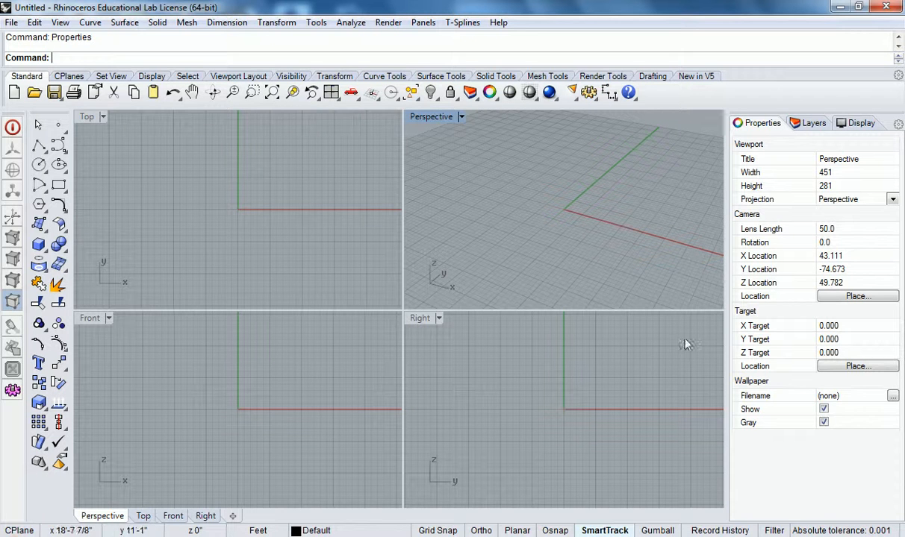
click(317, 141)
right_drag(317, 140, 272, 238)
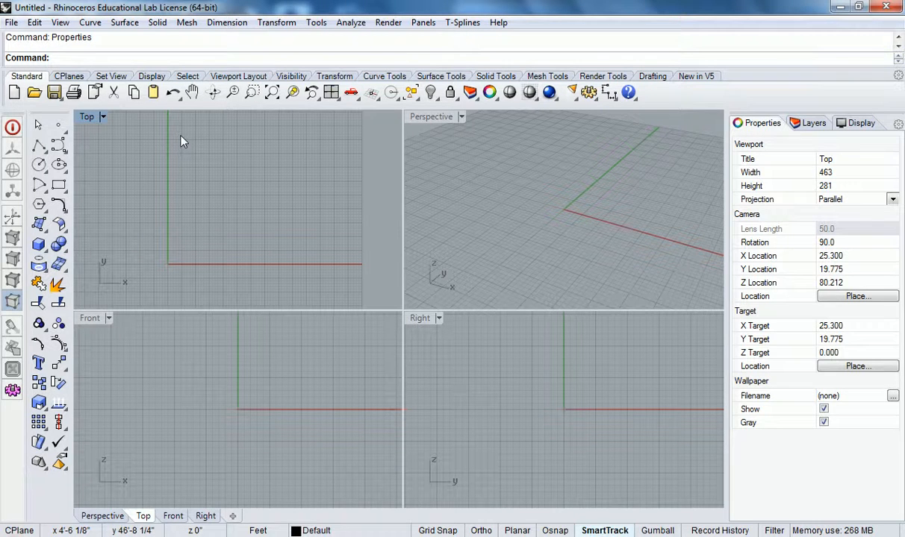
click(124, 22)
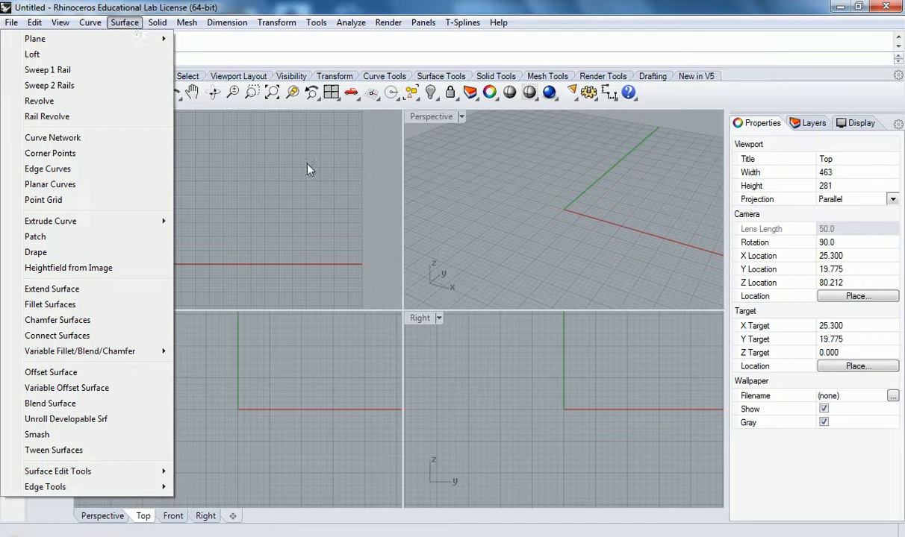
click(268, 57)
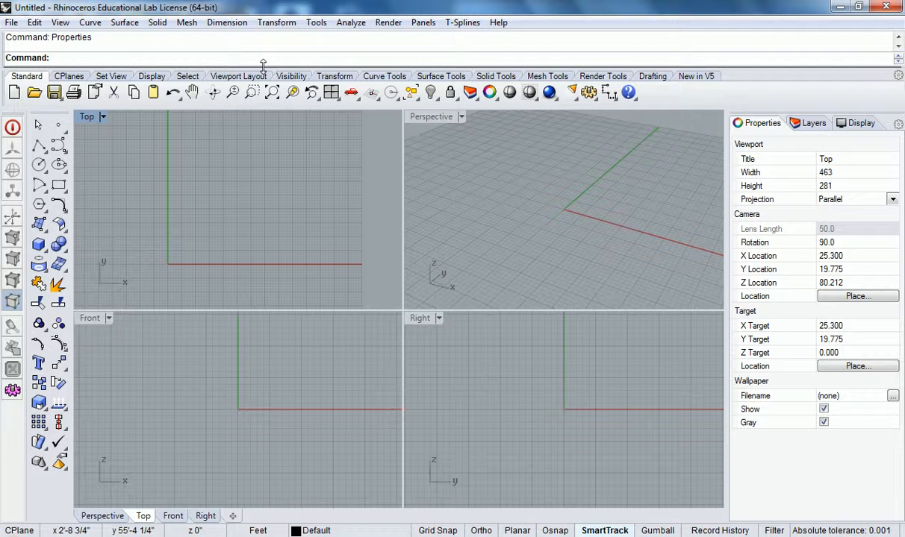
text(Box)
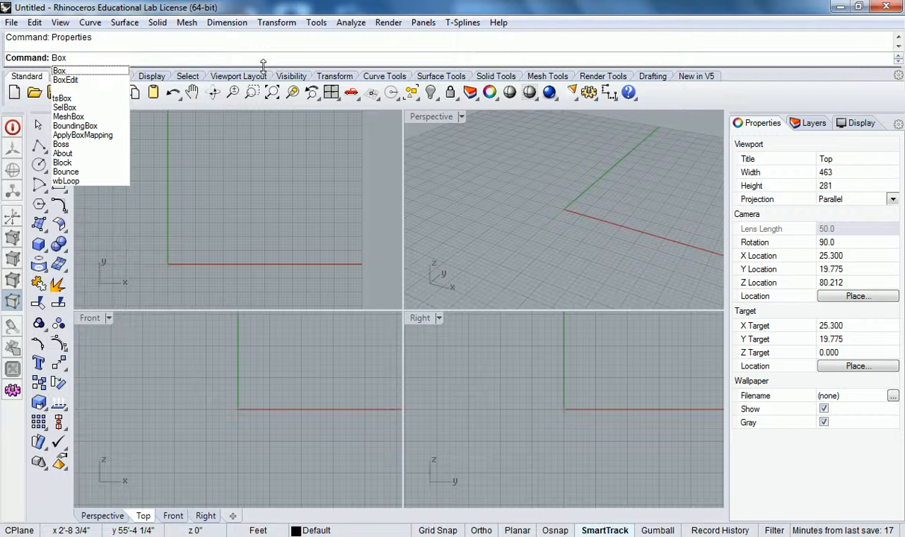
key(BackSpace)
key(BackSpace)
key(BackSpace)
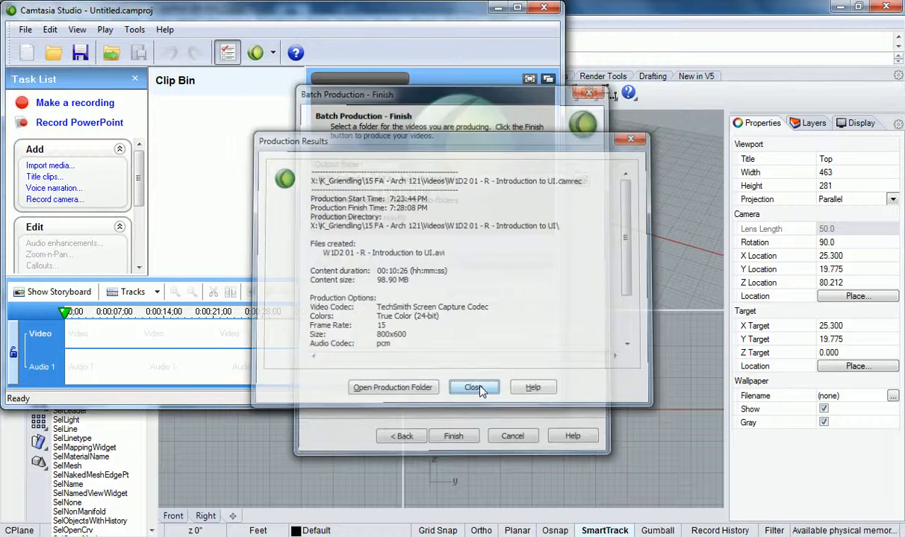
Dismiss the Camtasia Studio production results and switch back to Rhinoceros
click(469, 387)
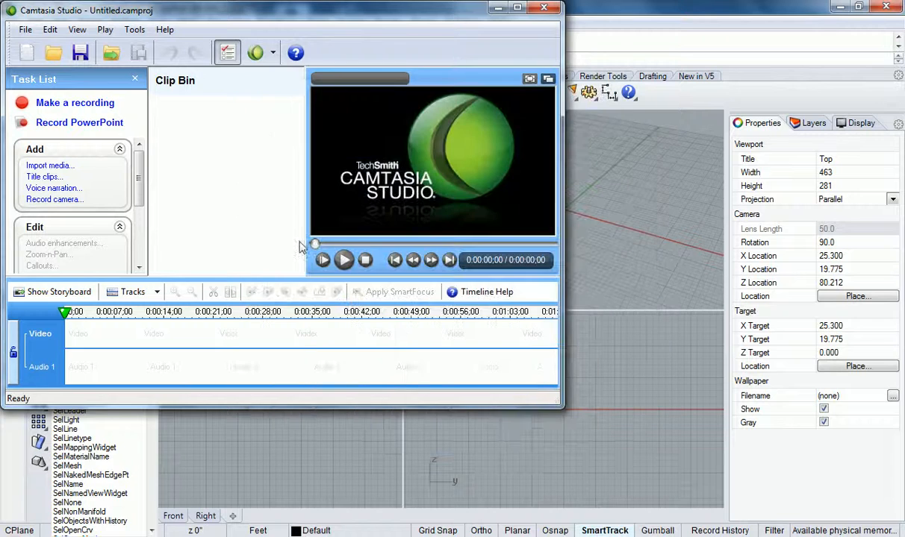
key(alt+Tab)
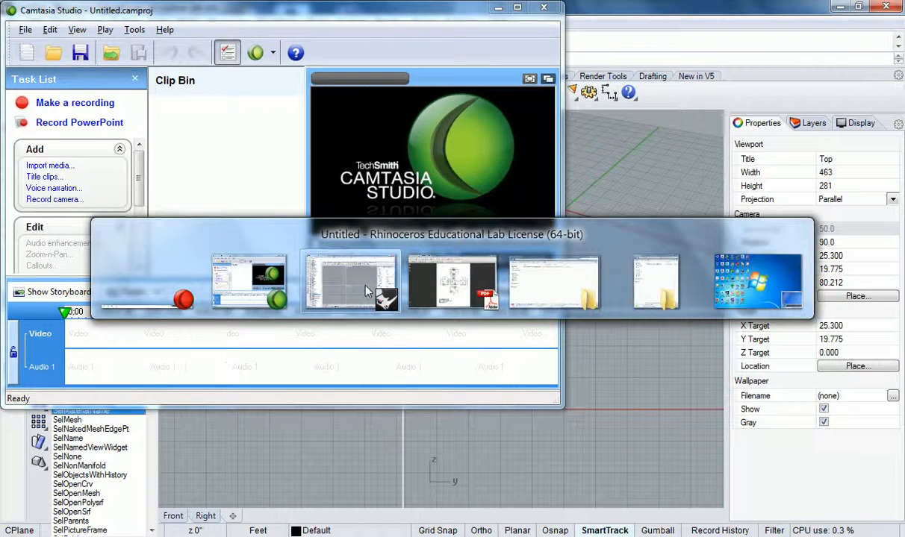
Look through the autocomplete list of commands that begin with Sel without running any of them
text(Section)
key(BackSpace)
key(BackSpace)
key(BackSpace)
key(BackSpace)
key(BackSpace)
key(BackSpace)
key(BackSpace)
text(SelAll)
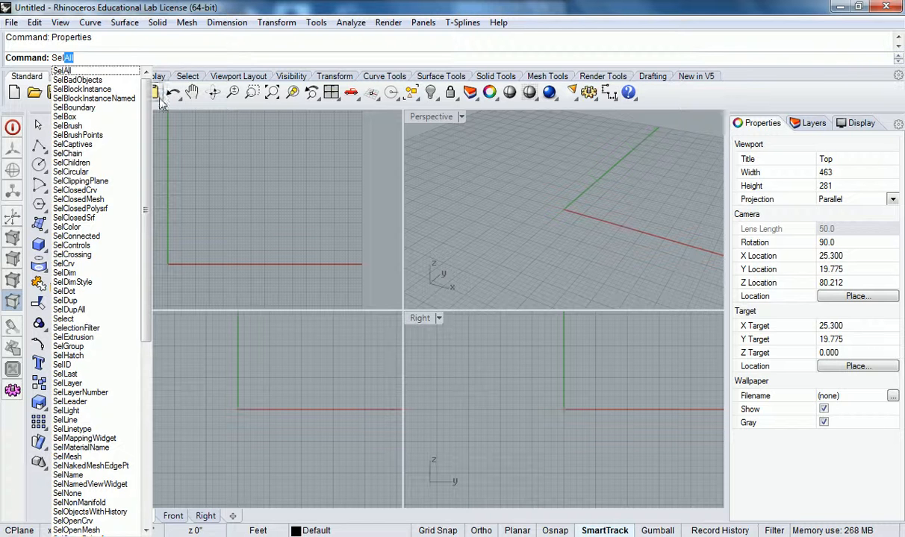
drag(147, 118, 170, 129)
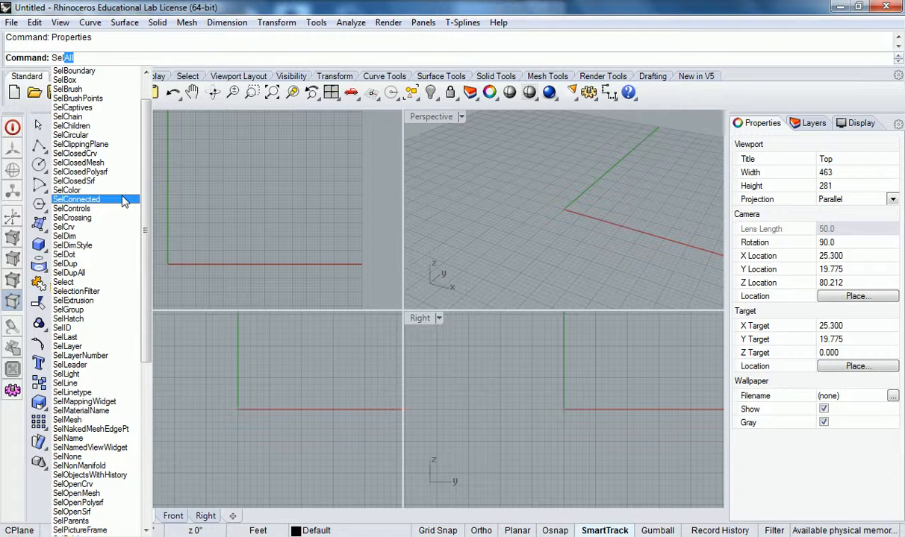
scroll(124, 201, up, 2)
key(Escape)
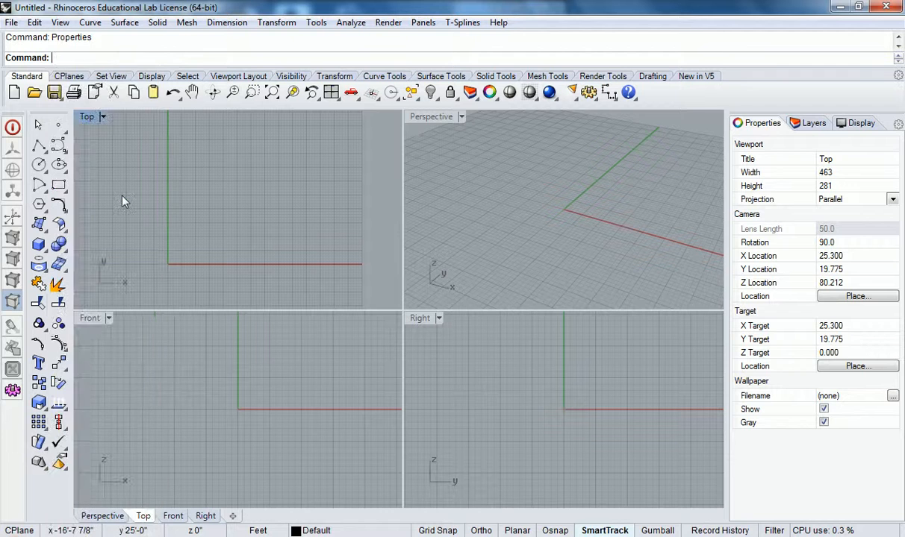
Create a box from a base corner near the origin to about x 43', y 41' in the Top view, about 30' high
text(Box)
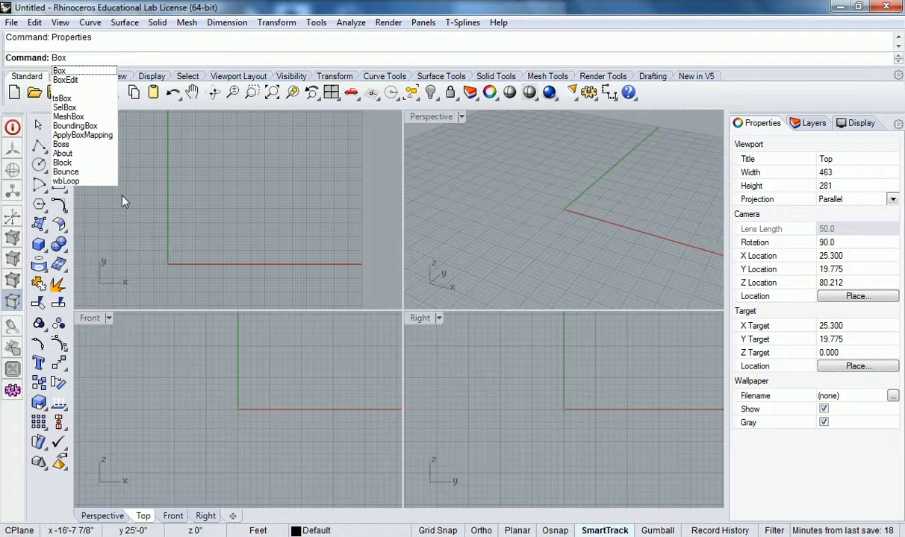
key(Return)
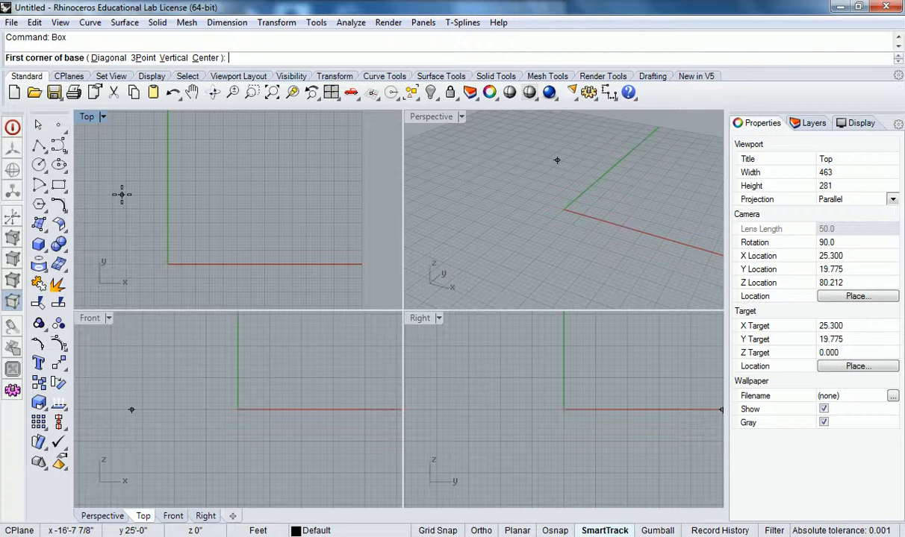
click(192, 245)
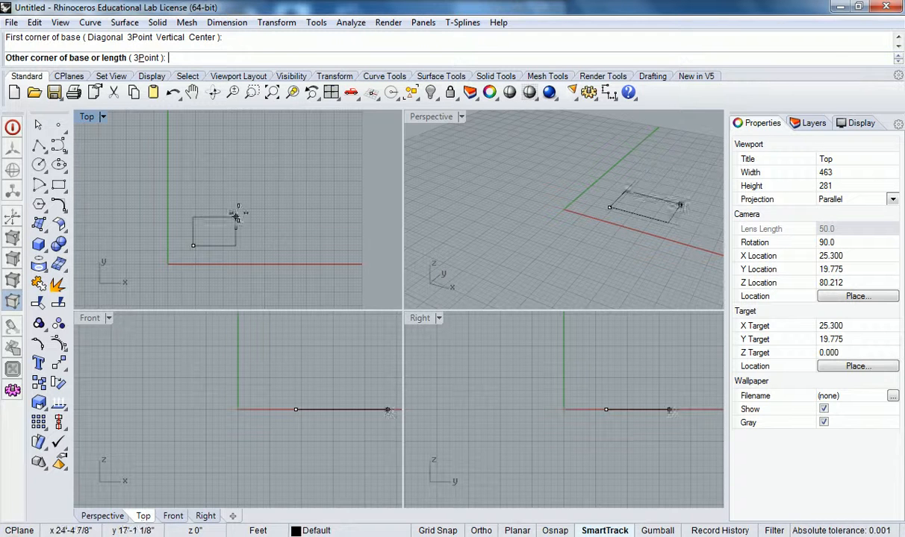
click(288, 151)
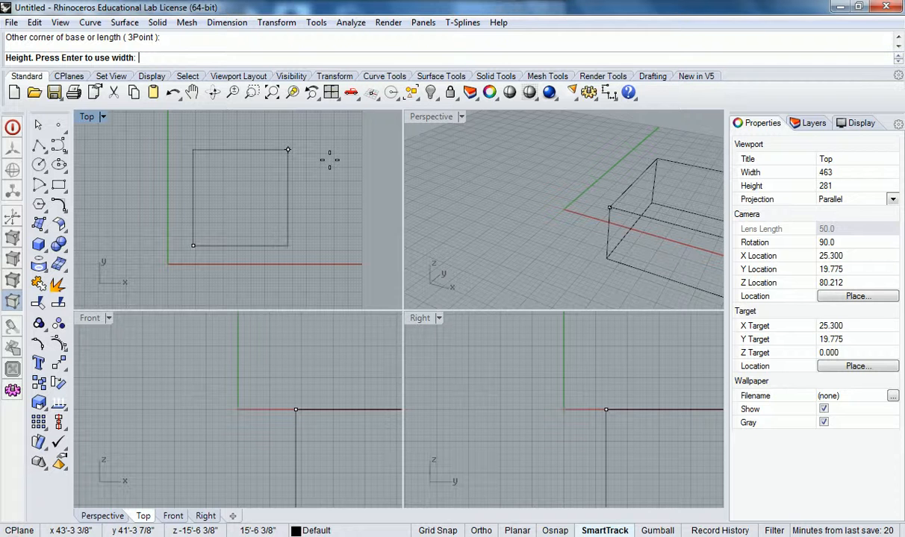
scroll(566, 158, down, 8)
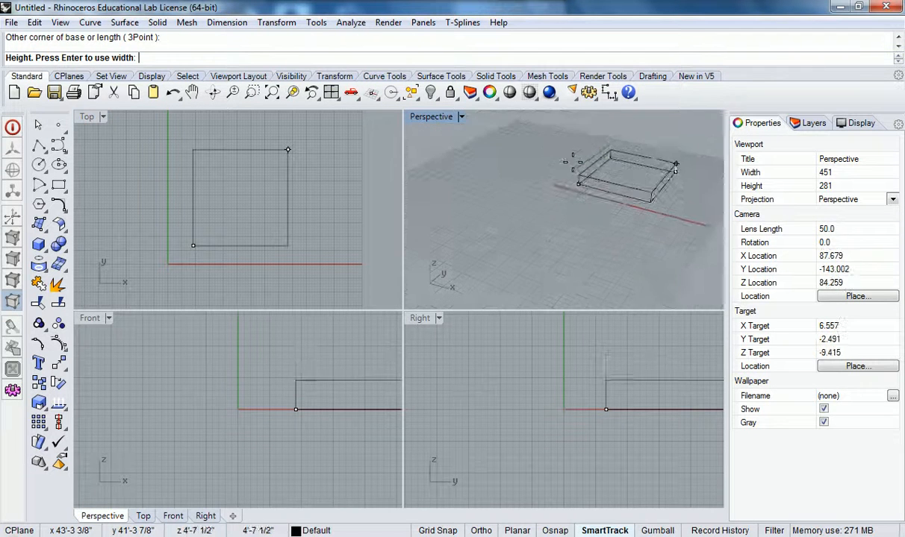
scroll(657, 147, up, 3)
scroll(657, 145, down, 6)
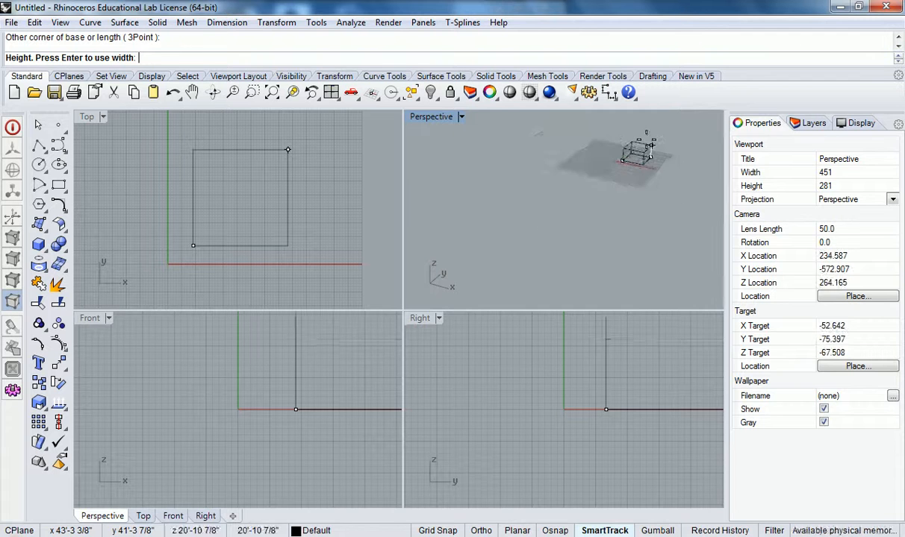
scroll(657, 142, up, 5)
scroll(657, 139, up, 5)
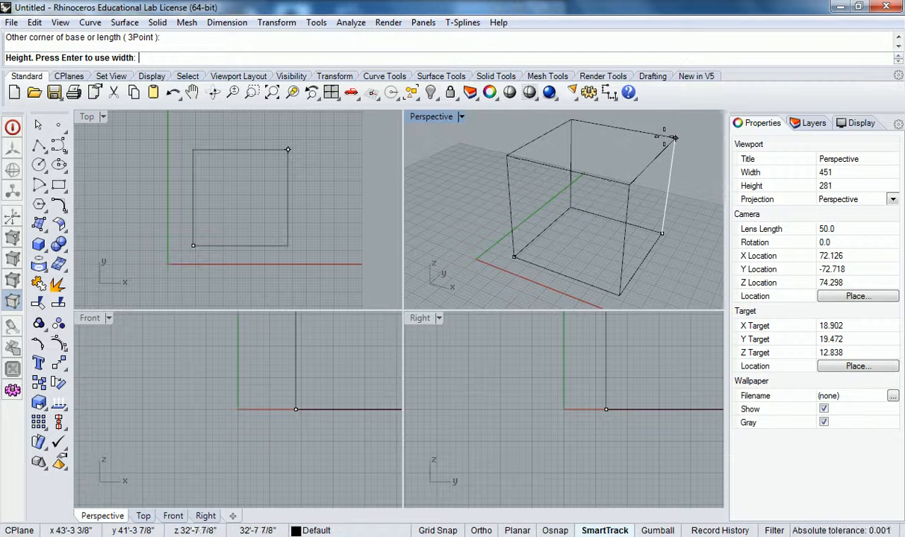
click(644, 148)
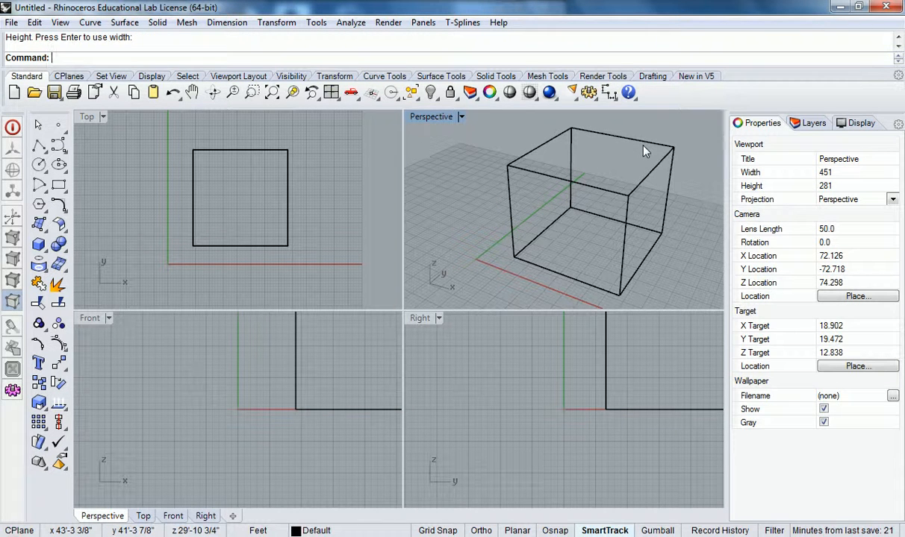
Examine the box from different angles and distances in the Perspective and Top views
right_drag(597, 208, 564, 232)
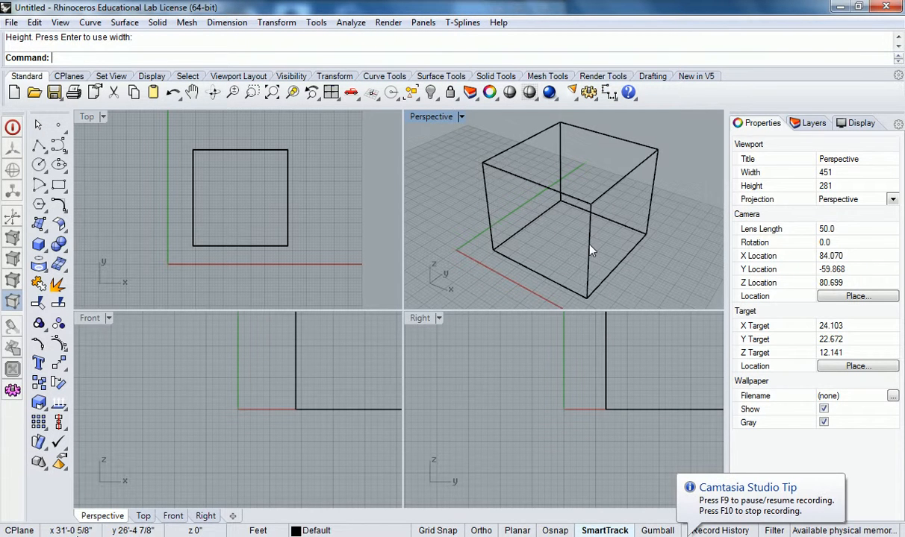
scroll(592, 230, down, 5)
shift+right_drag(592, 229, 521, 230)
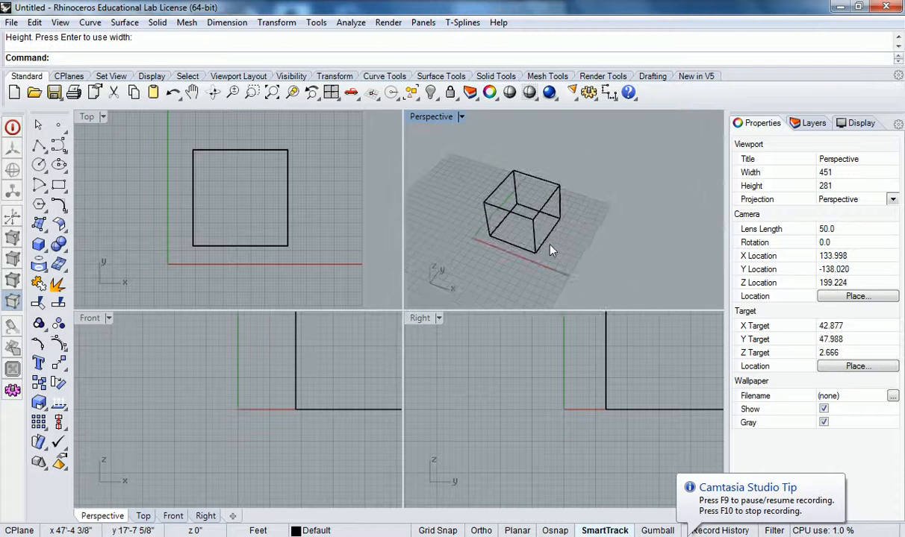
scroll(521, 230, up, 4)
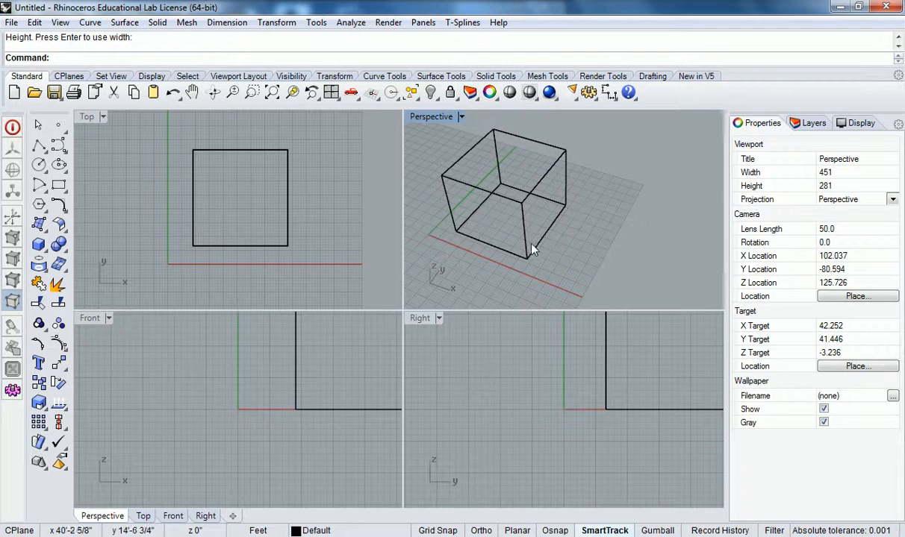
shift+right_drag(530, 244, 533, 236)
right_drag(325, 172, 304, 185)
scroll(297, 198, down, 3)
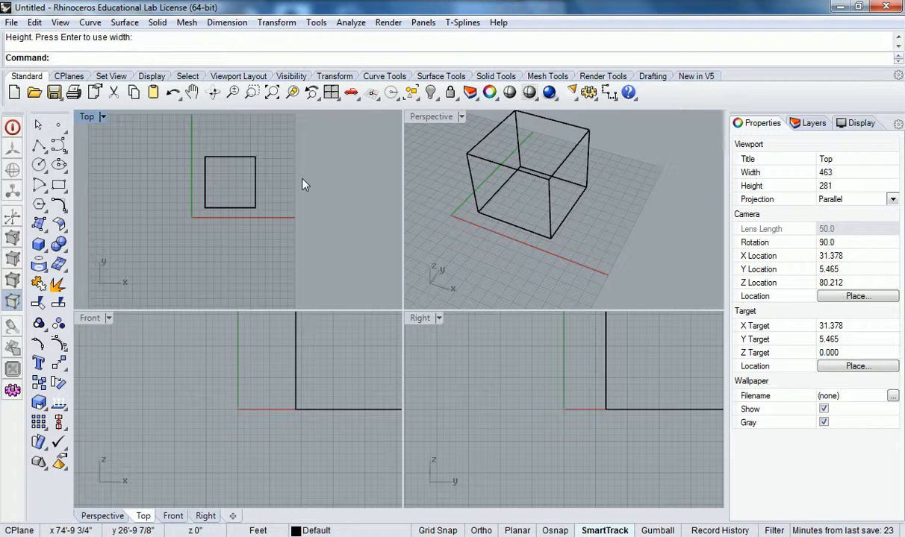
right_drag(267, 188, 275, 201)
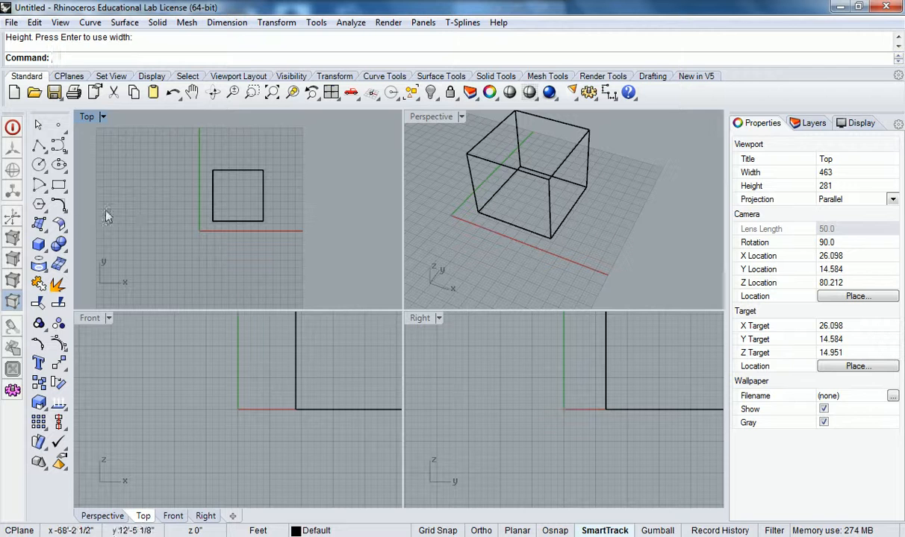
click(39, 245)
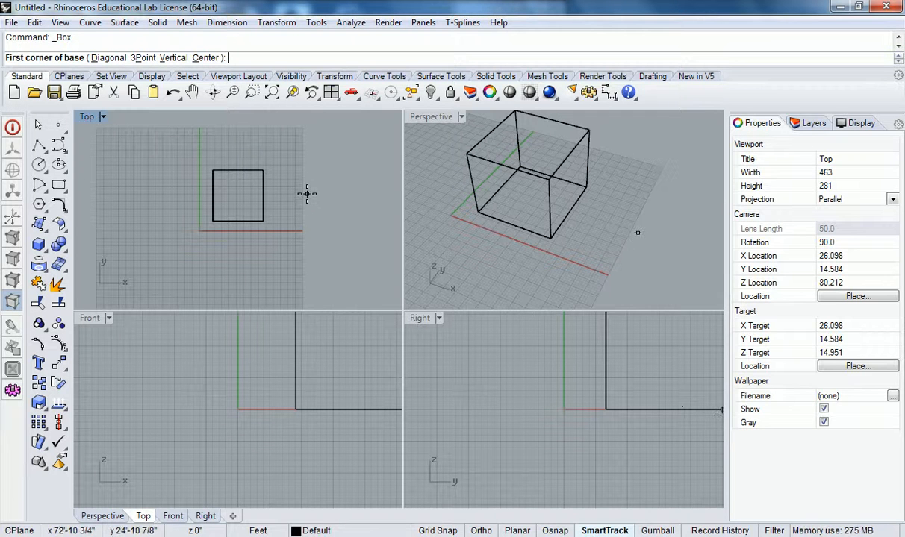
click(108, 58)
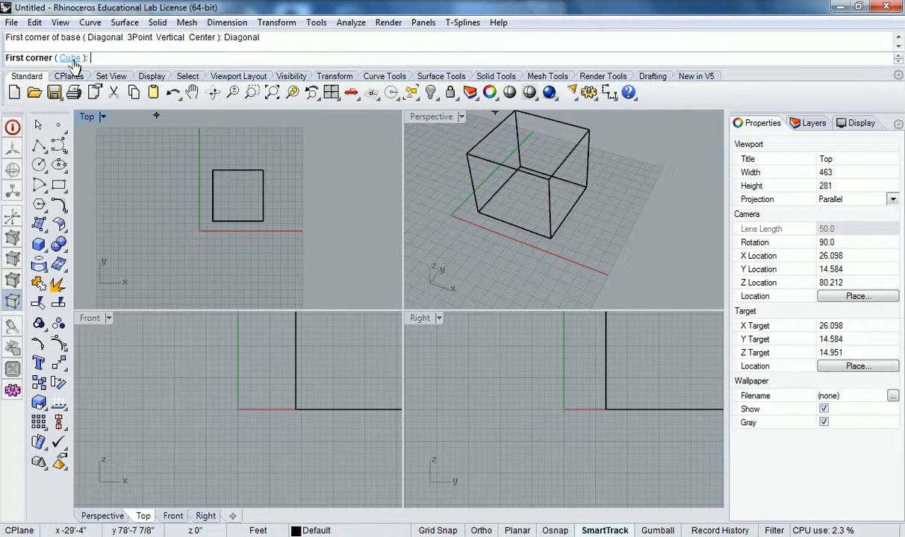
click(296, 218)
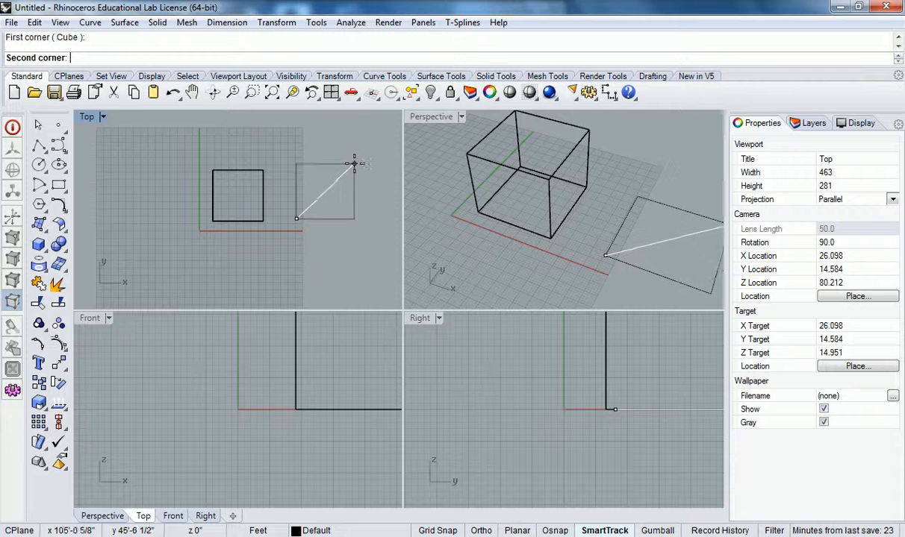
click(353, 163)
scroll(688, 159, down, 3)
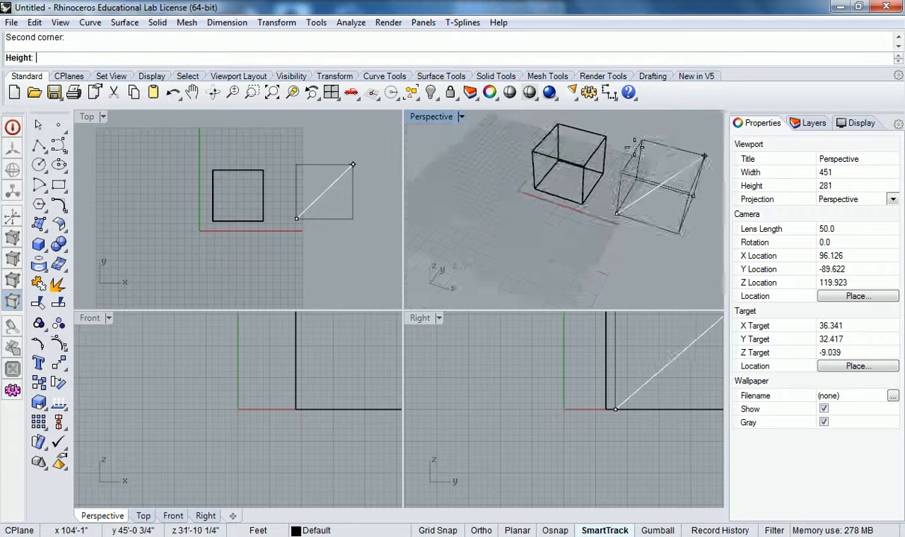
scroll(688, 159, up, 5)
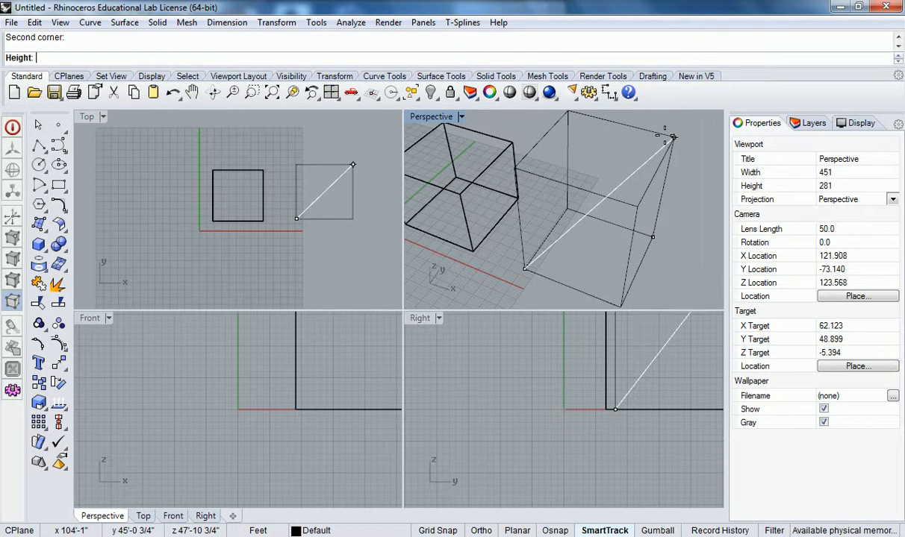
key(Escape)
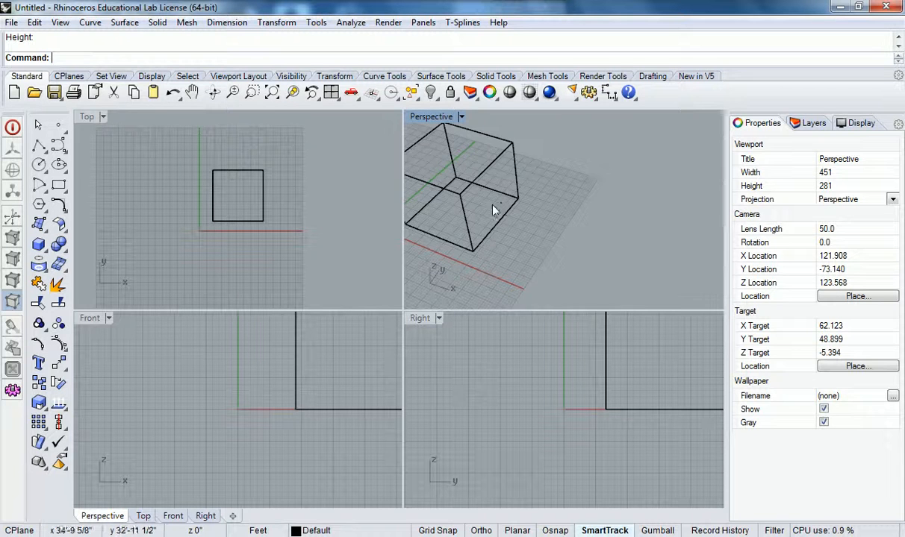
Create a Diagonal box with End object snap, from the existing box's bottom corner nearest the origin to its opposite top corner
shift+right_drag(471, 194, 515, 220)
right_click(127, 113)
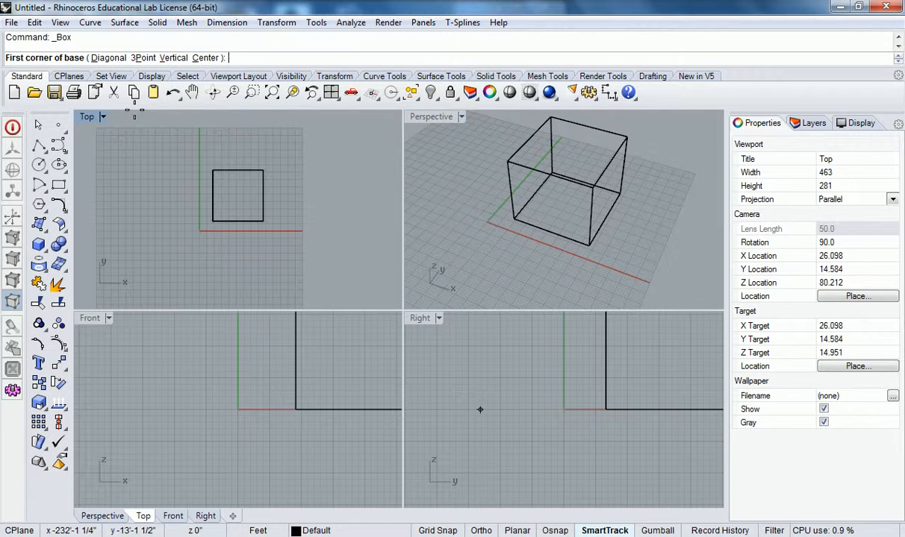
click(108, 57)
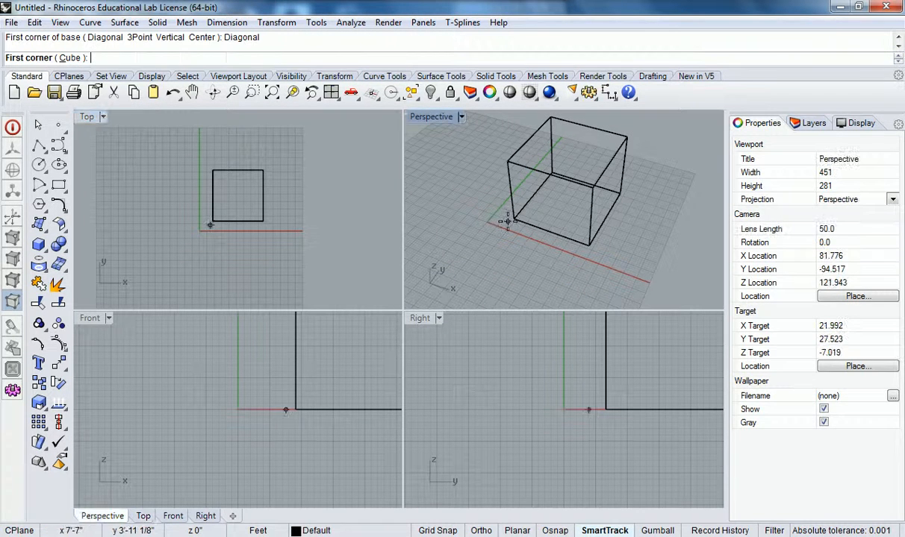
click(552, 530)
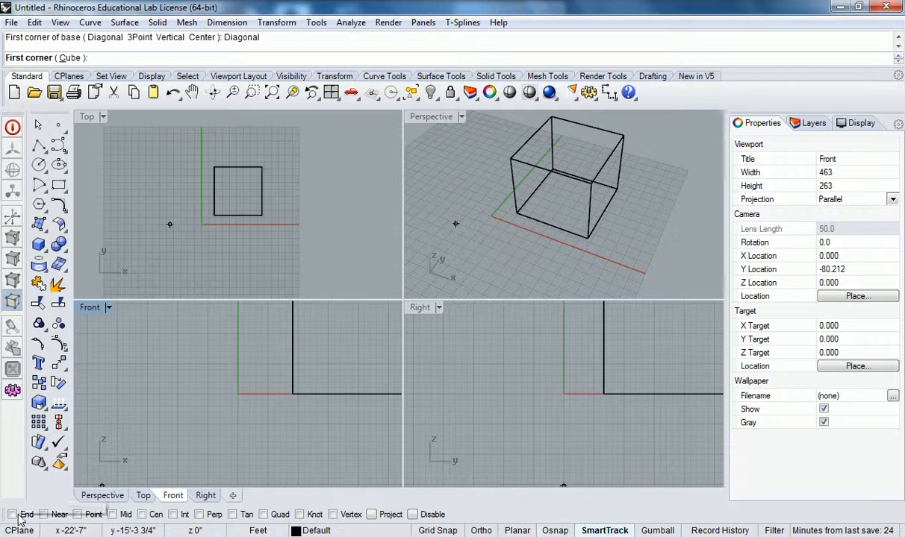
click(520, 216)
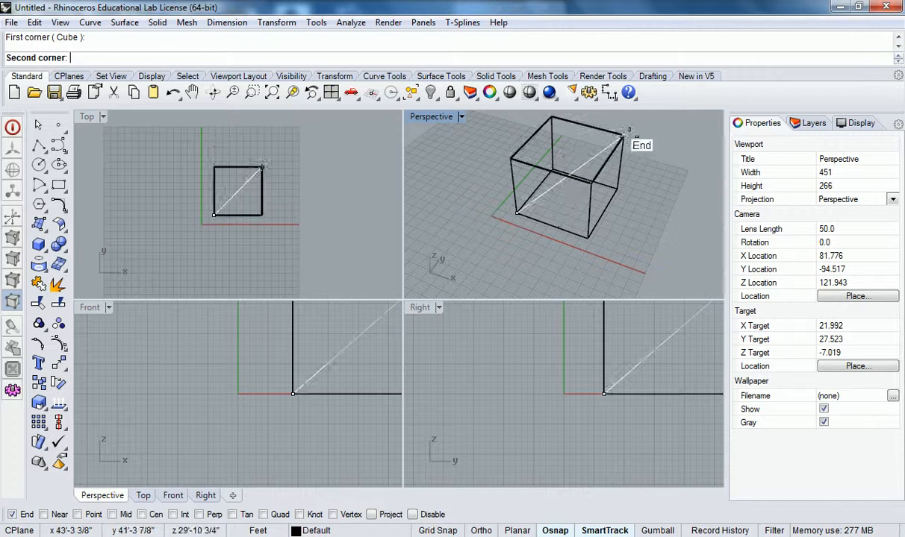
click(629, 141)
click(624, 157)
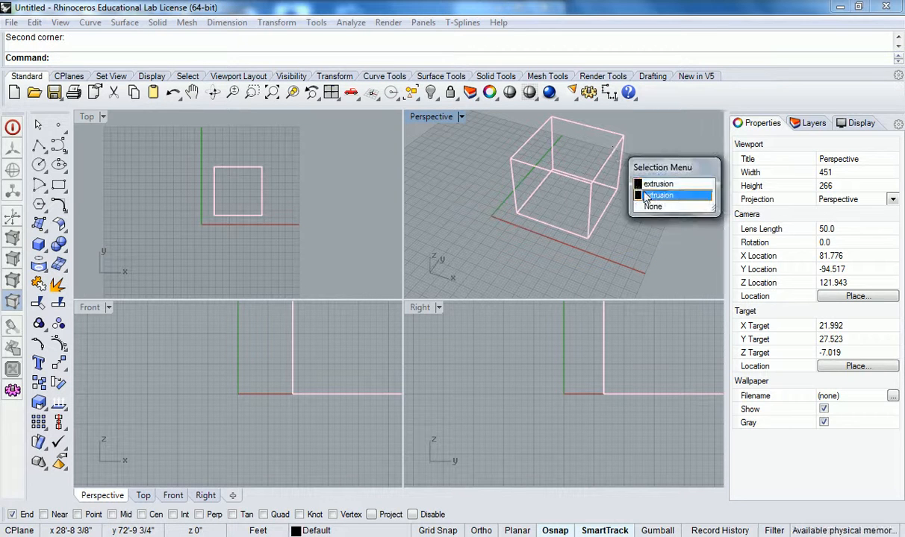
click(597, 166)
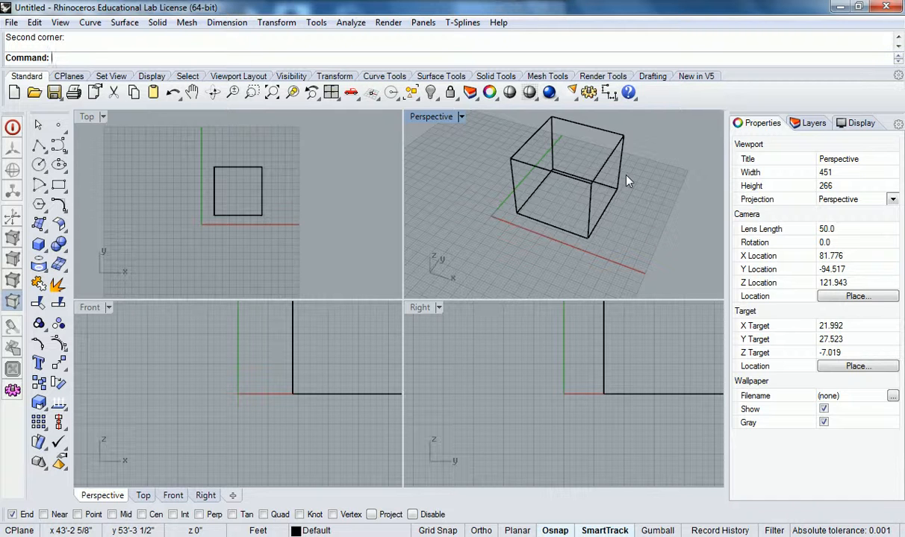
Undo the Diagonal box and add a new layer named Layer 01
key(ctrl+z)
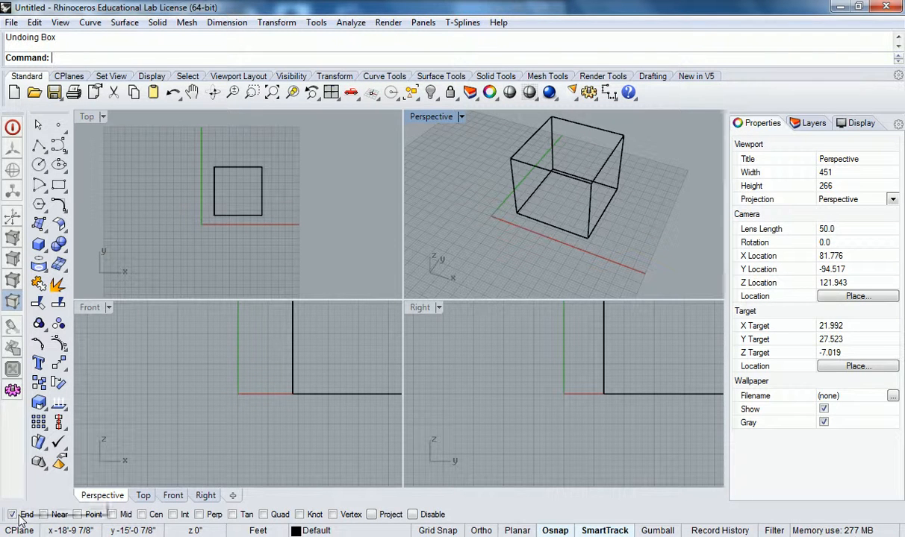
click(808, 123)
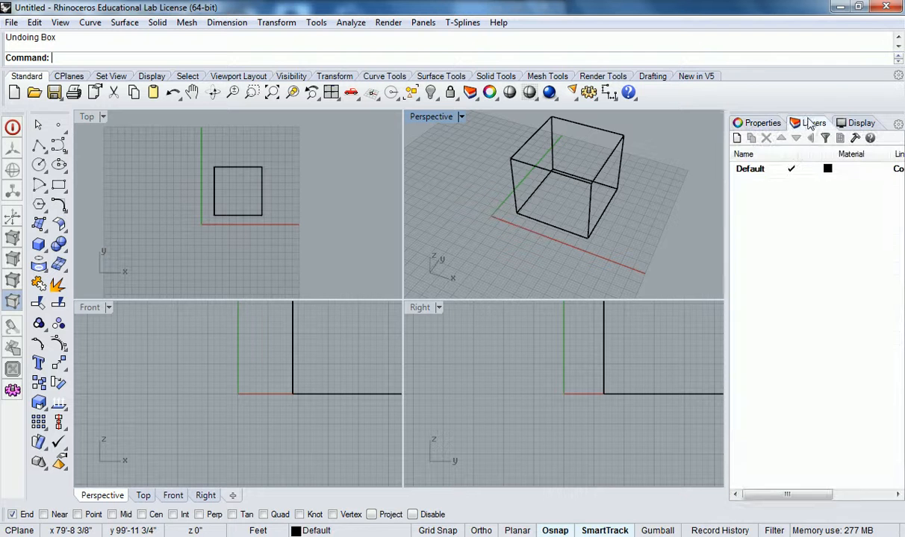
click(737, 138)
key(Return)
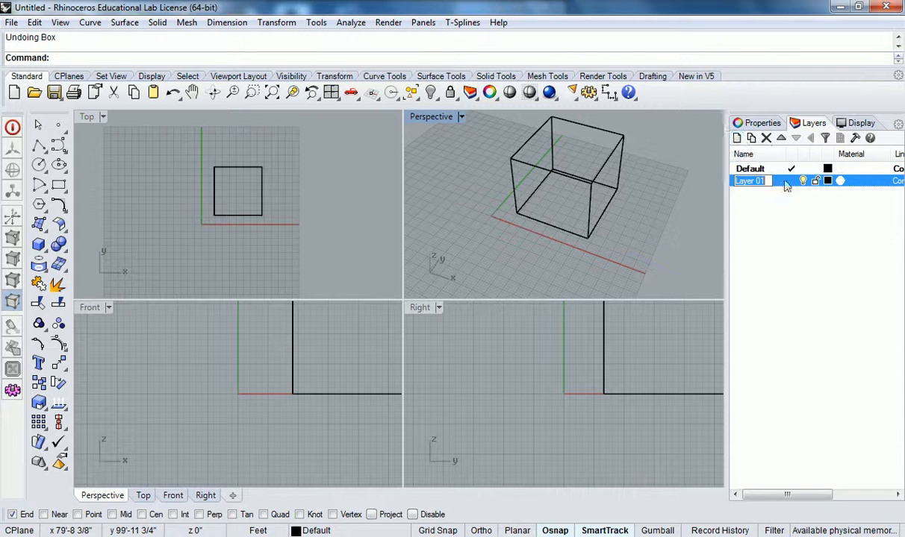
Set the color of Layer 01 to red and make it the current layer
click(827, 181)
click(461, 194)
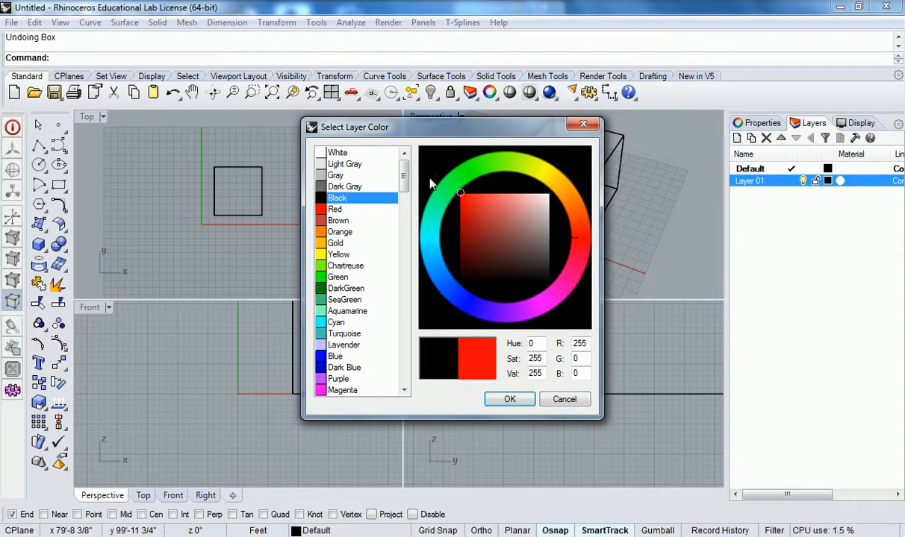
click(511, 400)
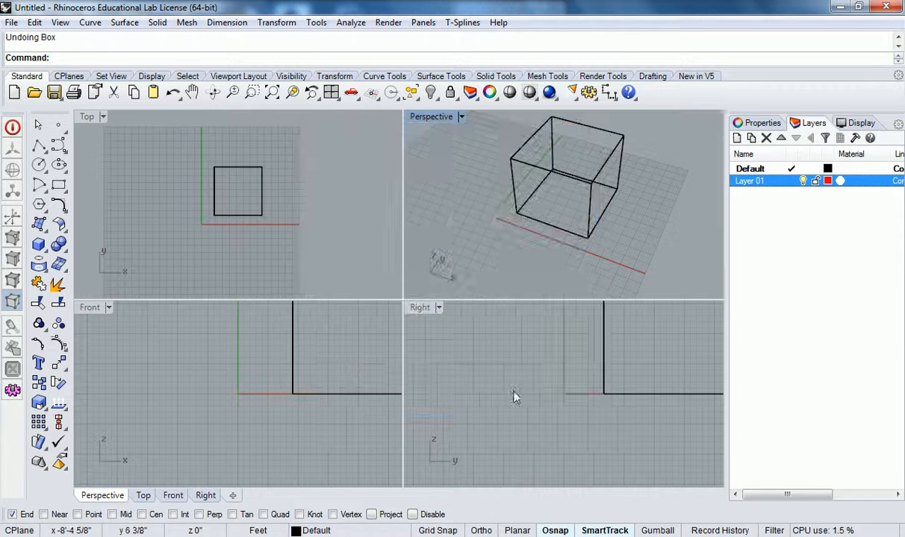
right_drag(598, 224, 657, 209)
click(791, 181)
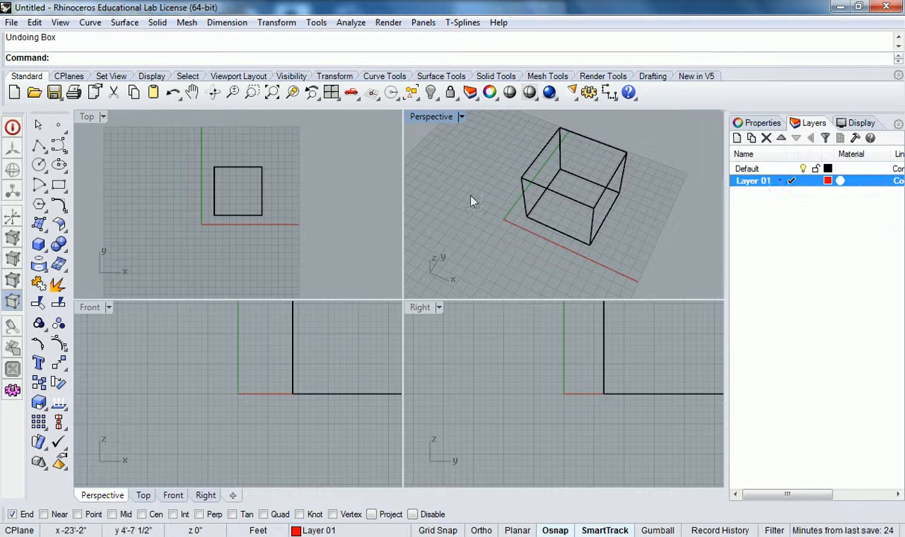
Create a Diagonal box on Layer 01, snapping from the existing box's bottom corner nearest the origin to its opposite top corner
click(41, 245)
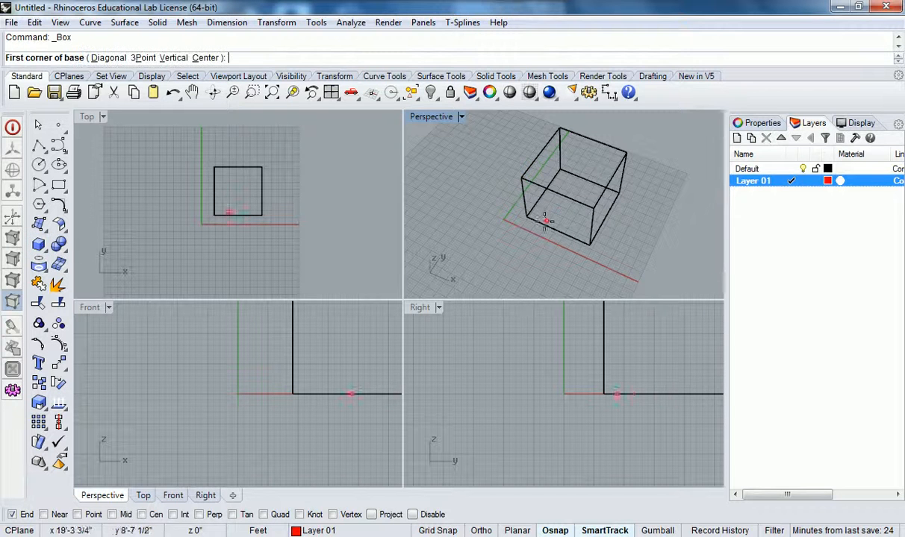
click(109, 58)
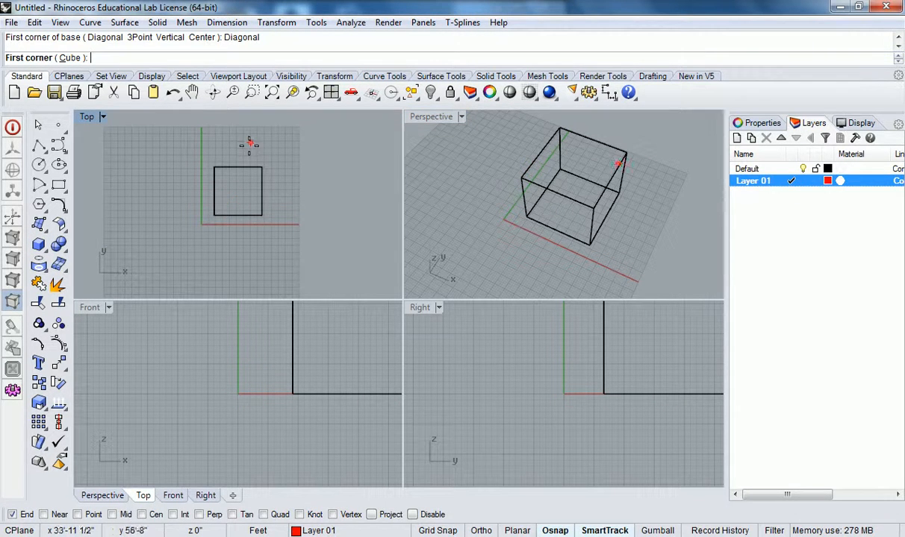
click(527, 218)
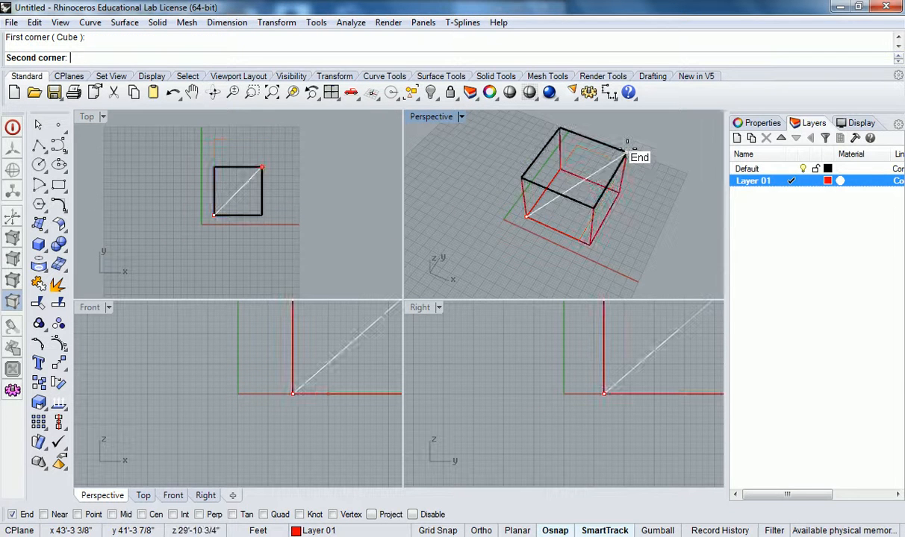
mouse_move(626, 149)
right_down()
mouse_move(617, 146)
mouse_move(623, 138)
right_up()
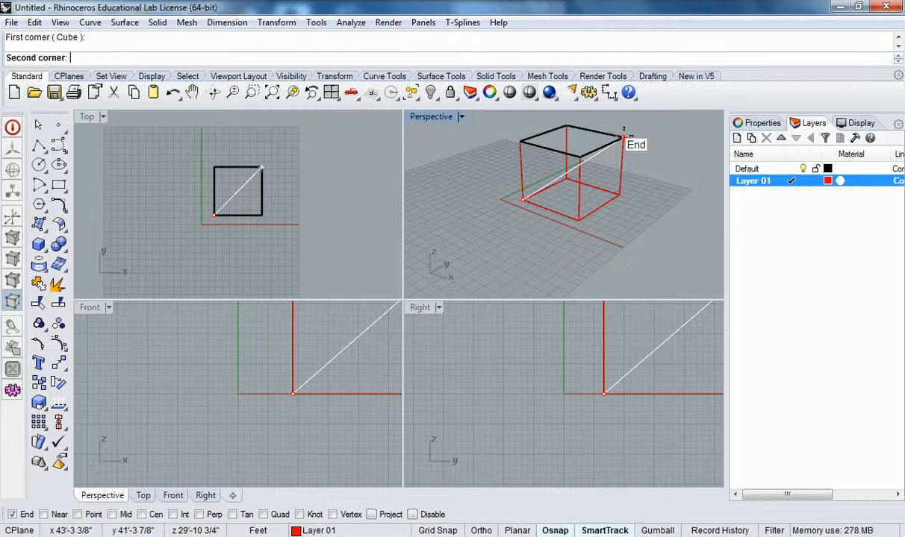
click(624, 138)
Delete the red box on Layer 01 that coincides with the black one
click(623, 148)
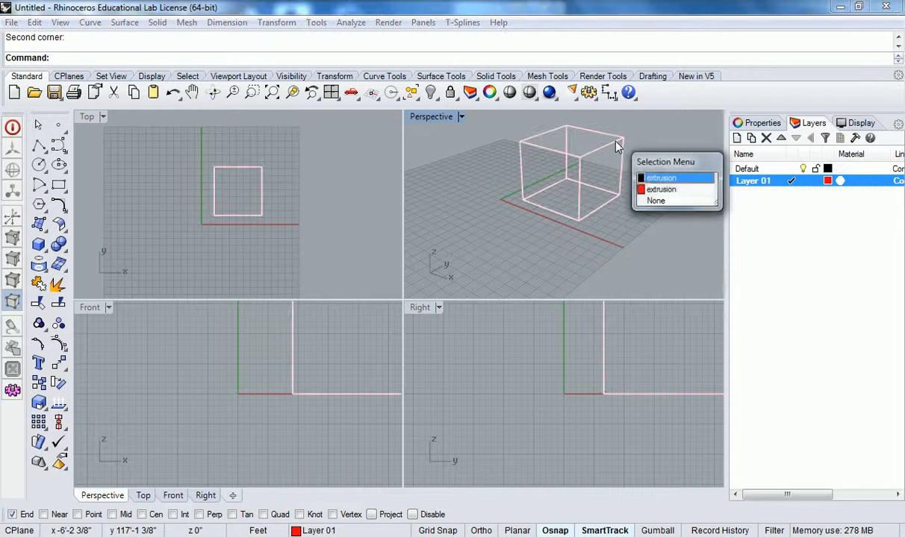
click(653, 187)
key(Delete)
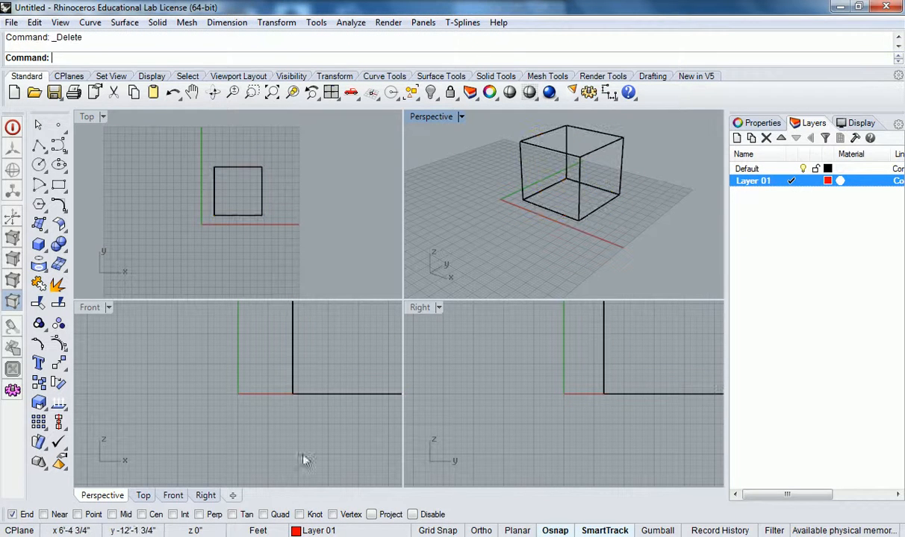
Turn off the End object snap, hide the object snap options, and delete the remaining box
click(12, 514)
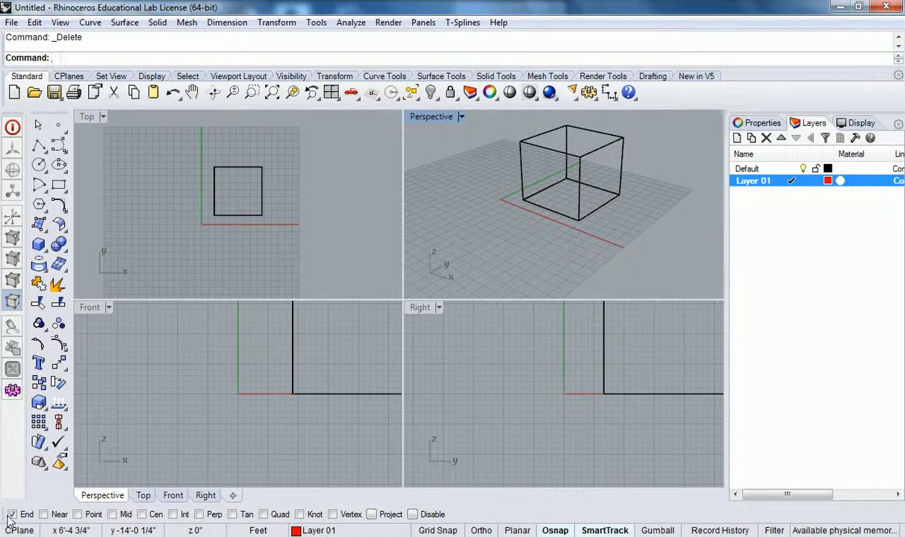
click(554, 530)
right_drag(543, 195, 575, 226)
click(606, 230)
key(Delete)
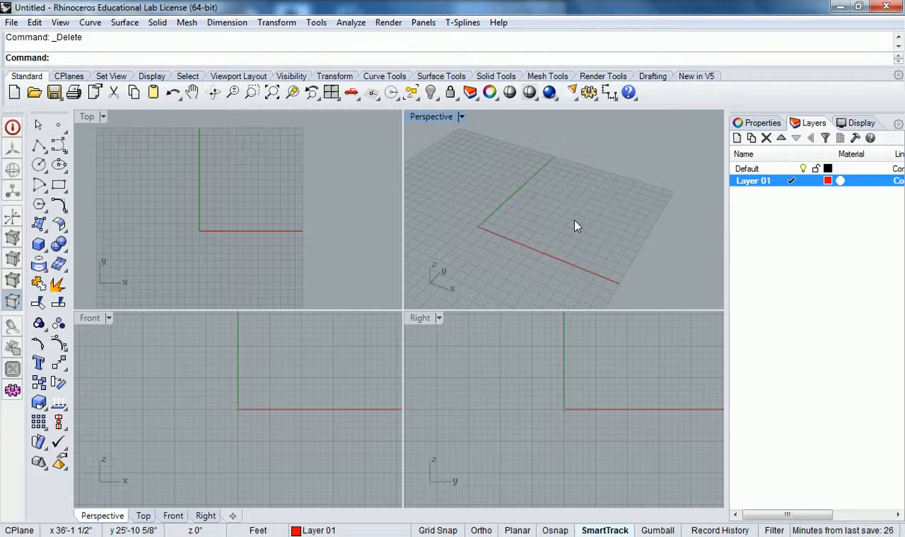
Switch to Arc10 subtraction cube graphic.pdf in Acrobat, examine the dimensioned drawings from page 6 back to page 2, and return to Rhino
key(alt+Tab)
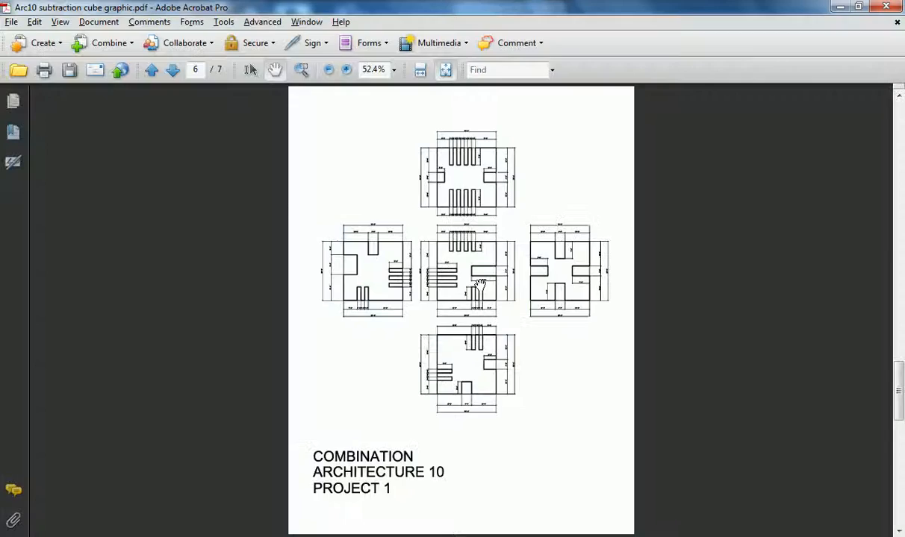
click(151, 70)
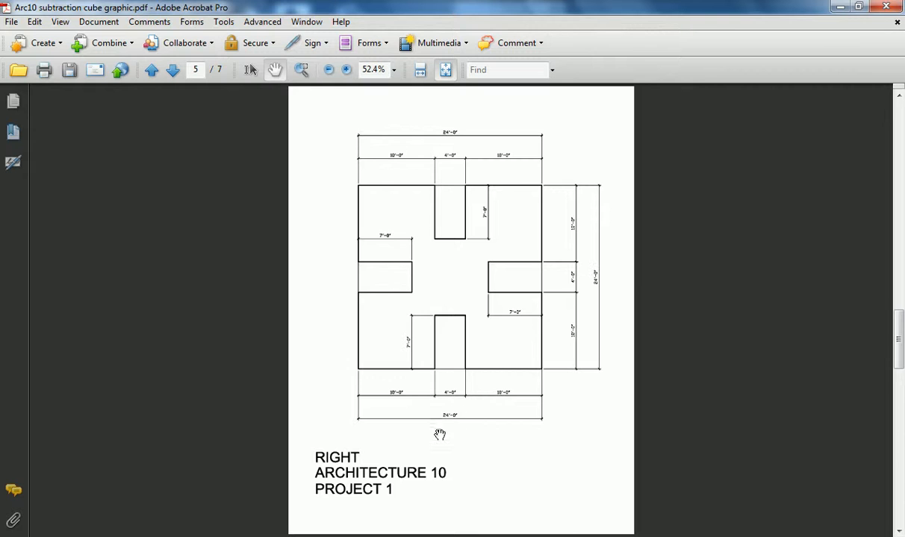
click(150, 73)
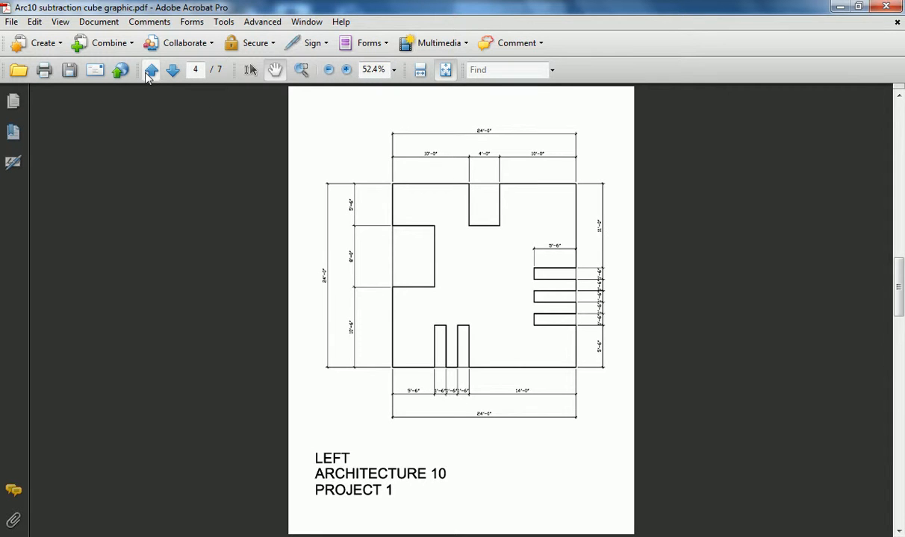
click(149, 72)
click(150, 72)
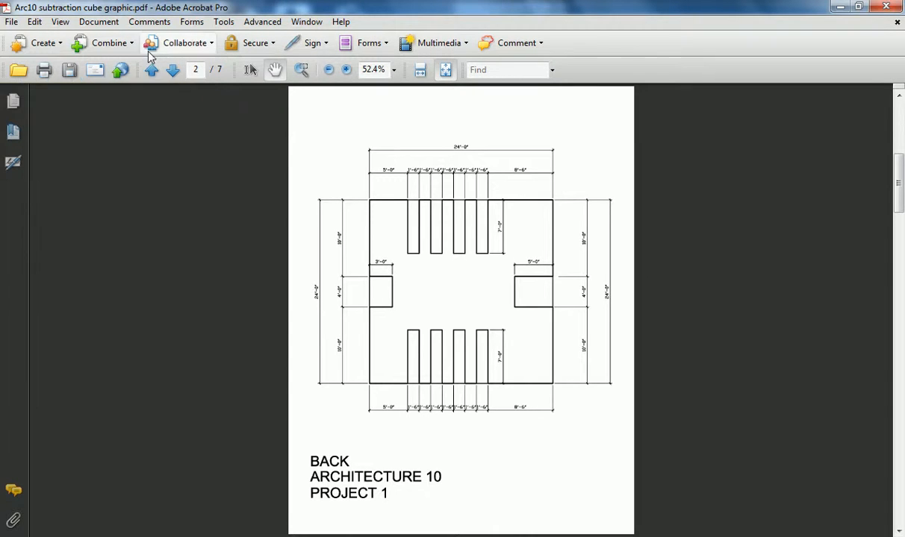
key(alt+Tab)
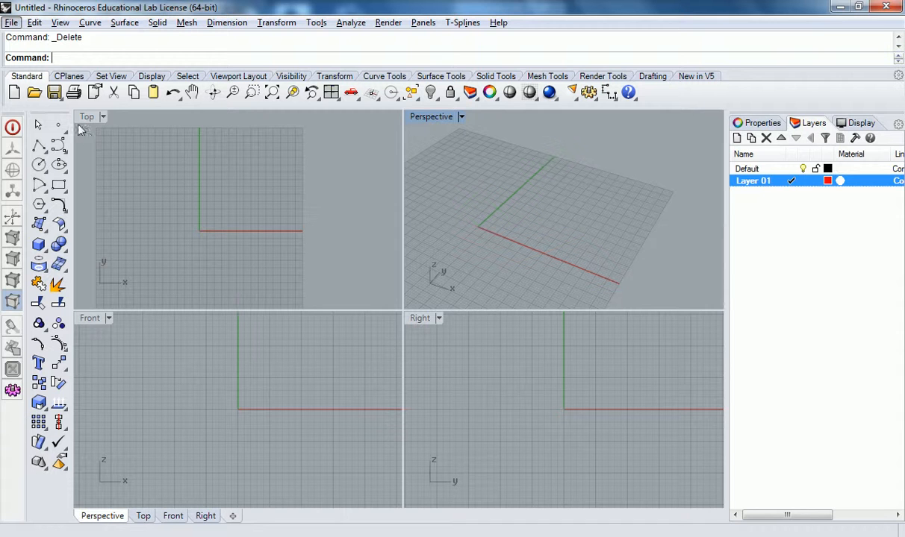
Create a box on the Default layer with its first base corner at 0,0, the other base corner at 24',24', and a height of 24'
click(38, 247)
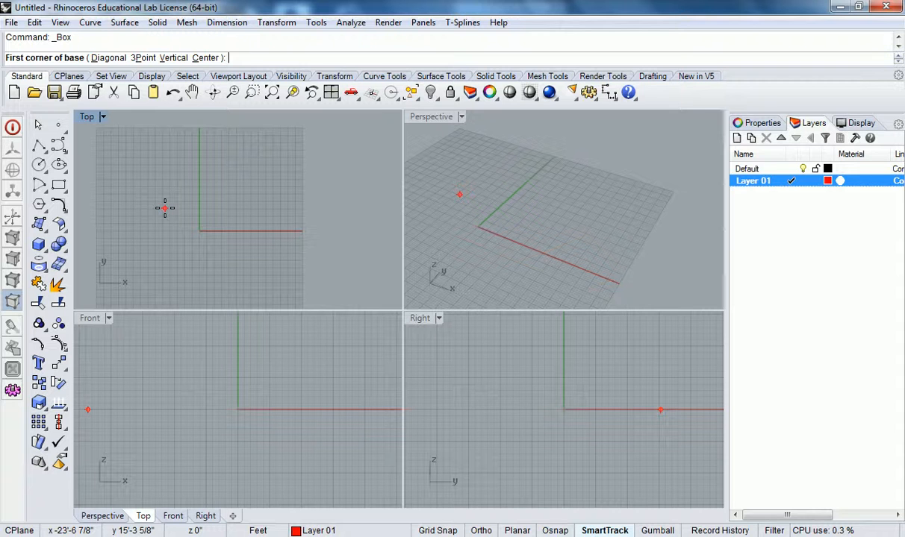
double_click(760, 171)
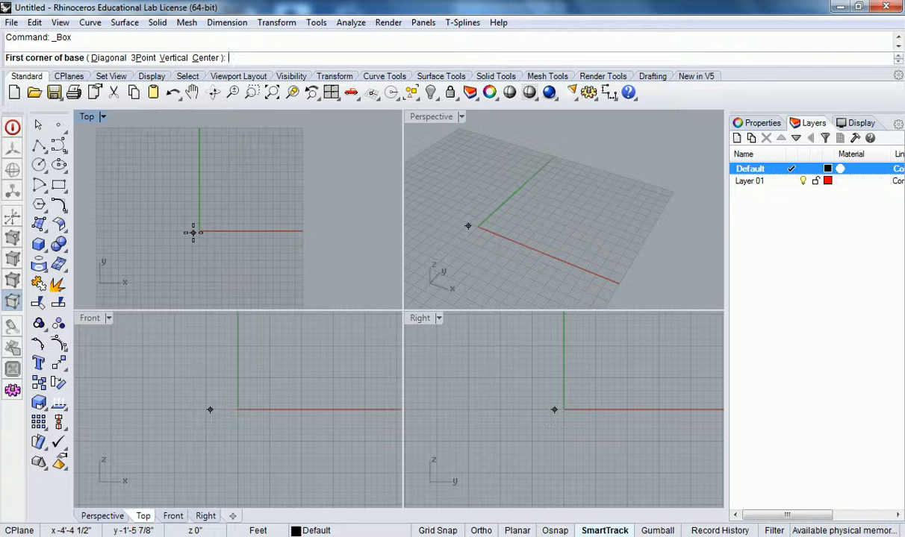
text(0,0)
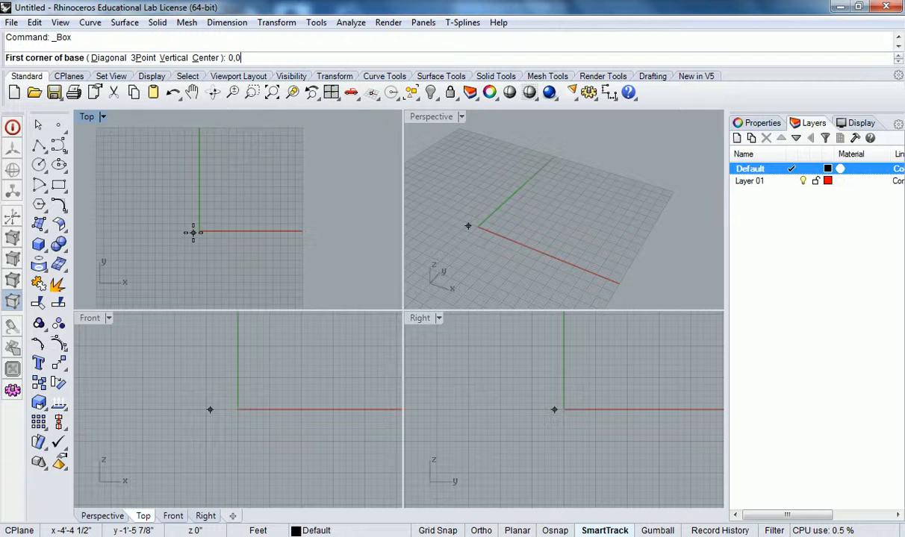
key(Return)
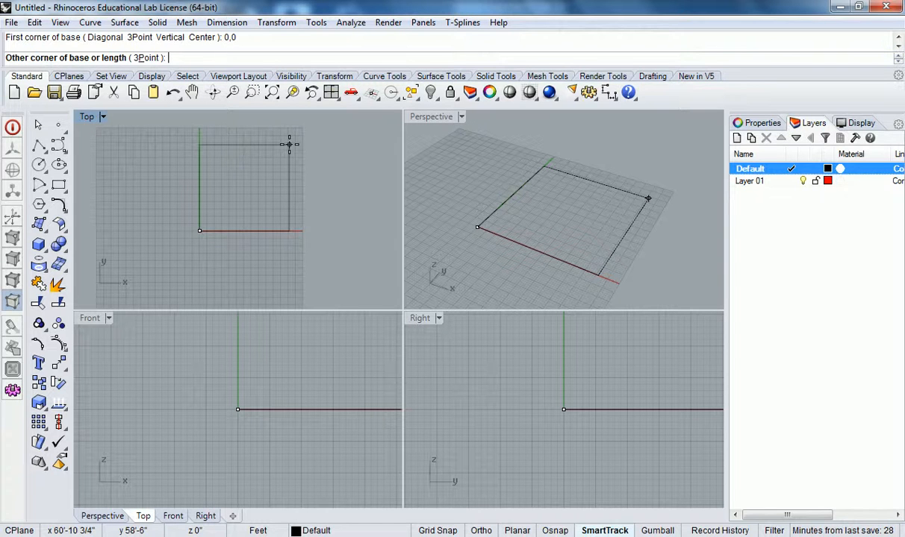
text(24)
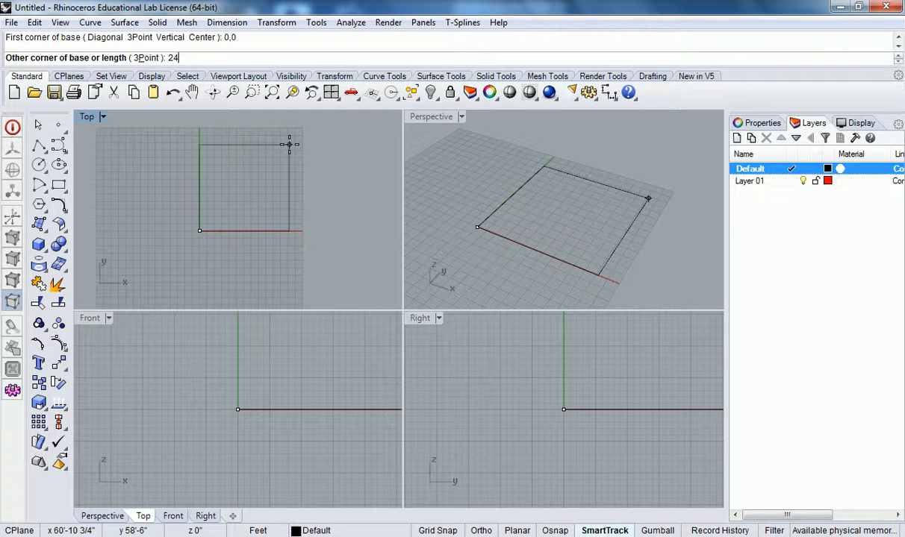
text(')
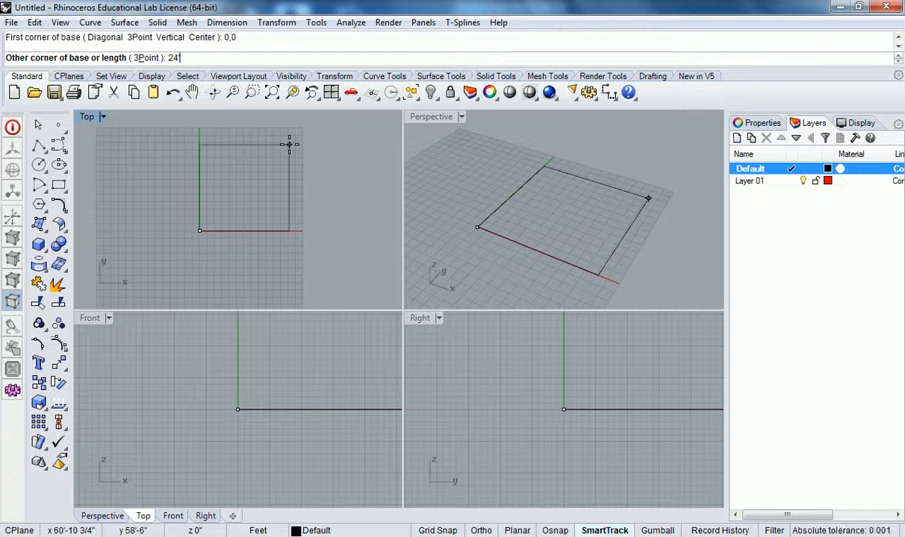
text(,24')
key(Return)
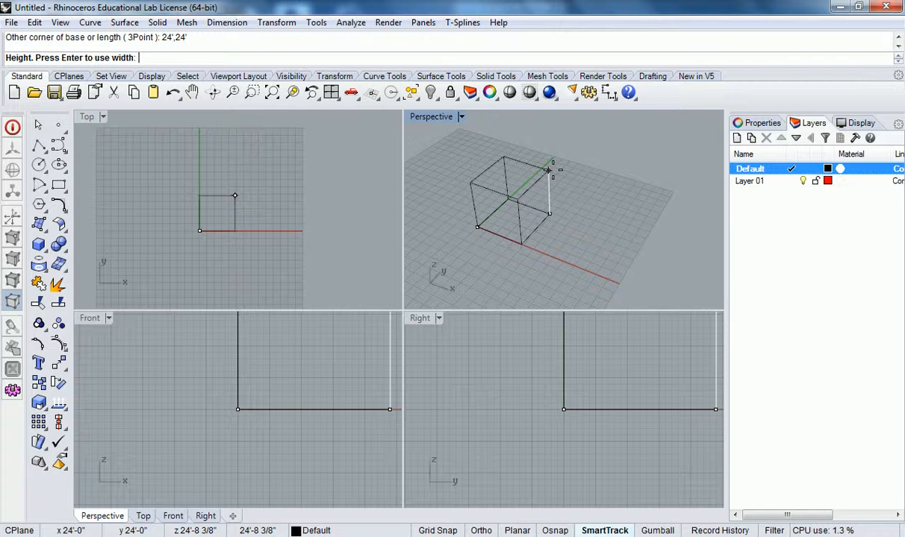
text(24')
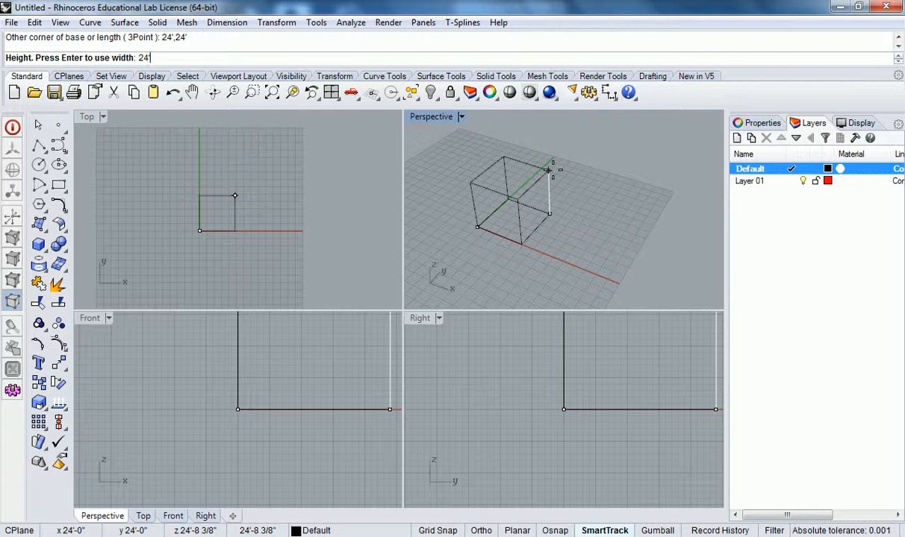
key(Return)
shift+right_drag(502, 221, 524, 217)
scroll(537, 193, up, 5)
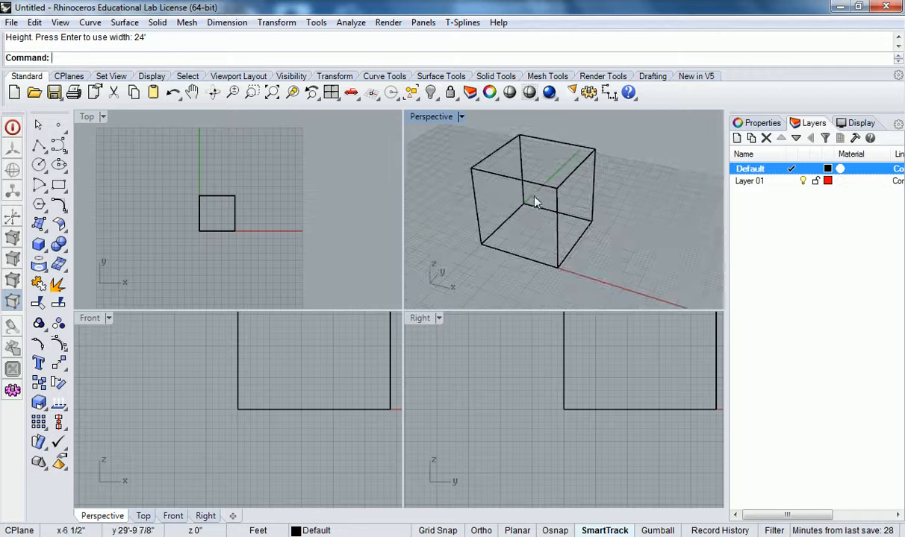
shift+right_drag(541, 224, 543, 219)
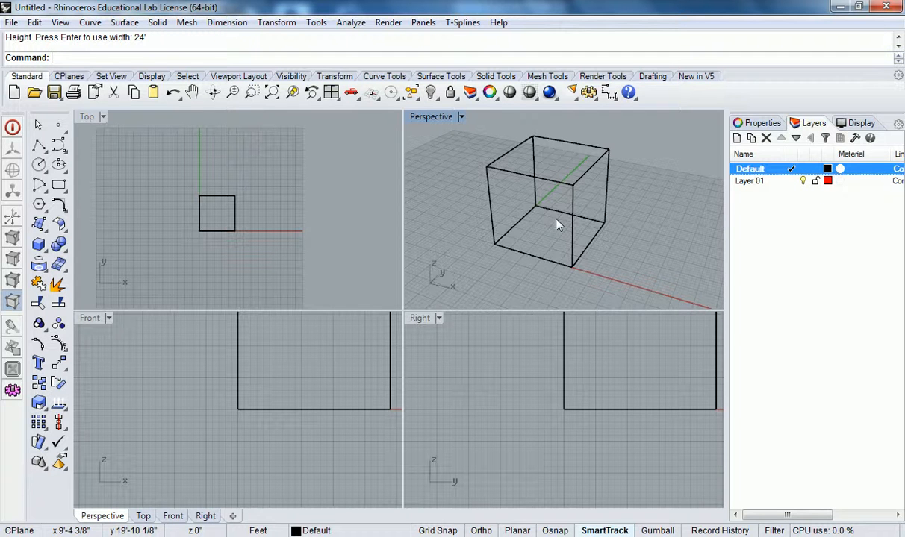
text(Distance)
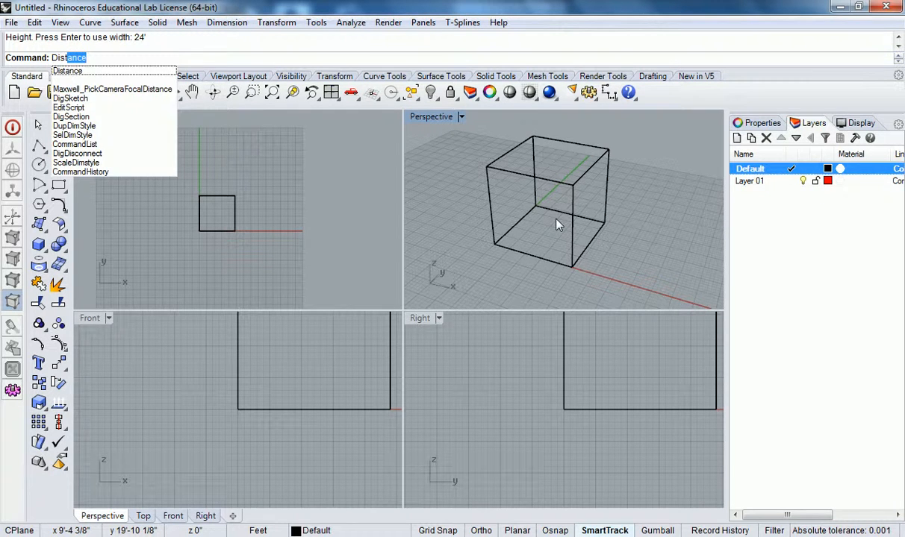
key(Return)
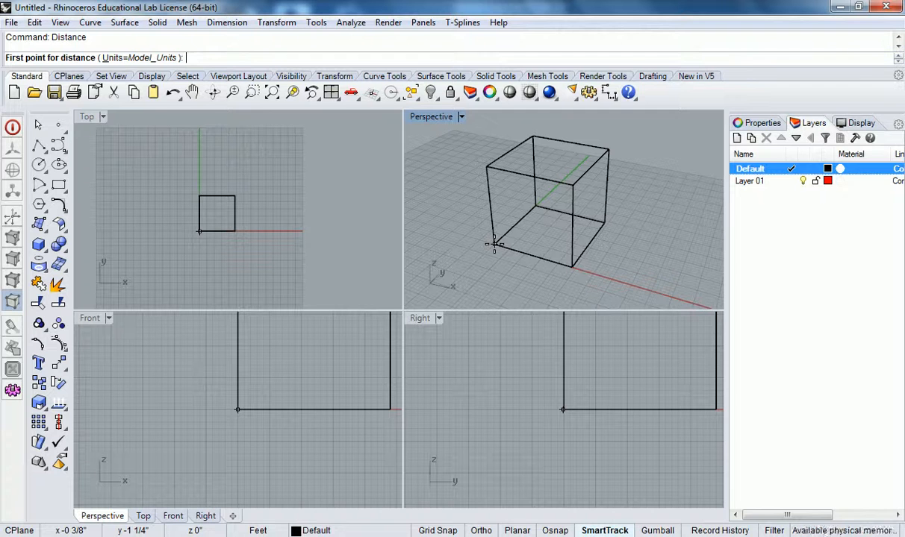
key(Escape)
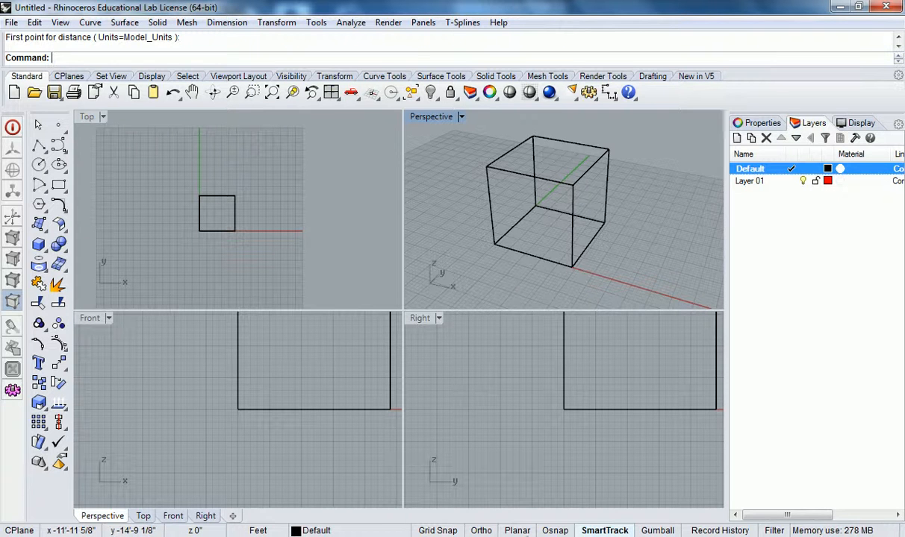
Show the object snap options and turn on the End object snap
click(555, 530)
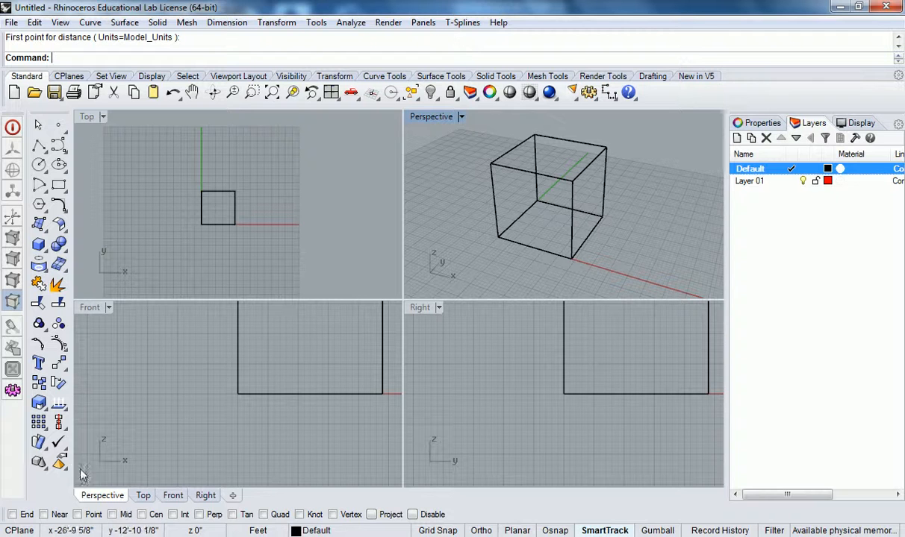
click(12, 515)
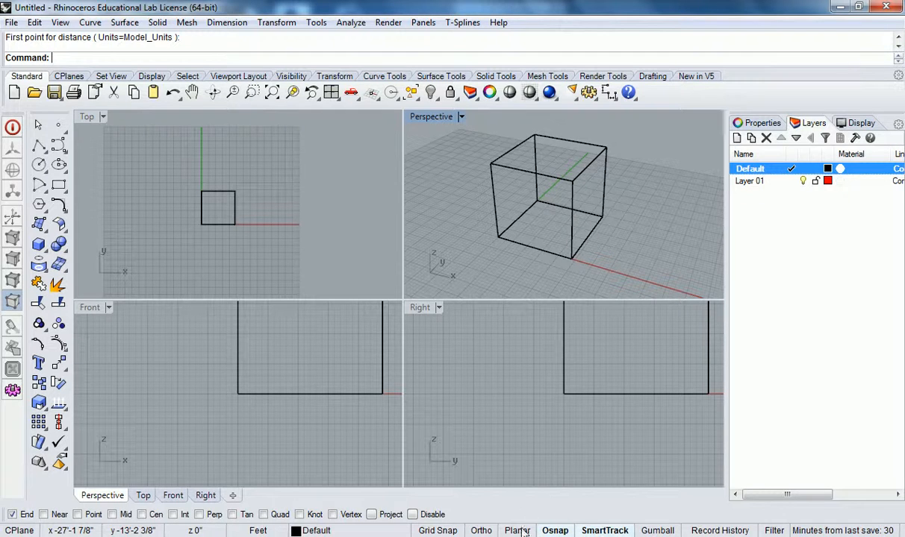
click(12, 515)
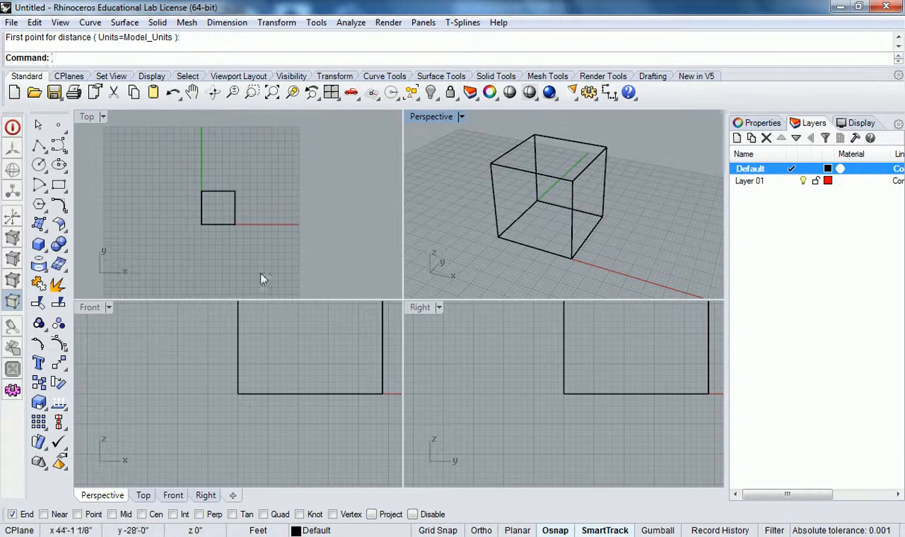
right_drag(442, 228, 492, 244)
text(Distance)
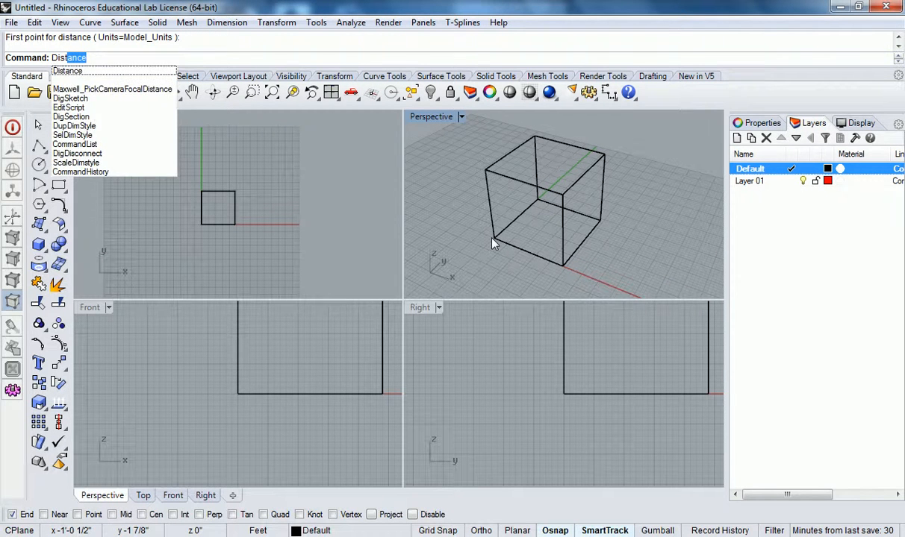
key(Return)
right_drag(492, 237, 453, 237)
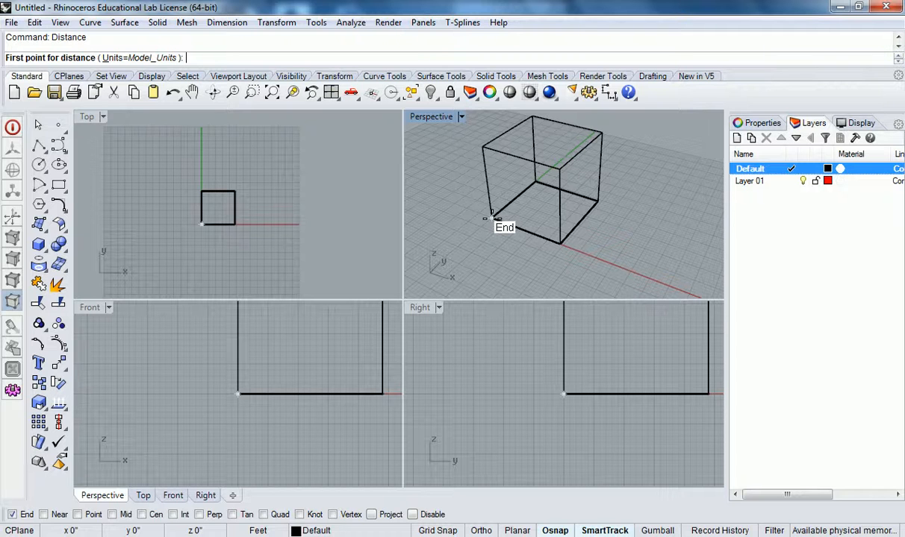
key(Escape)
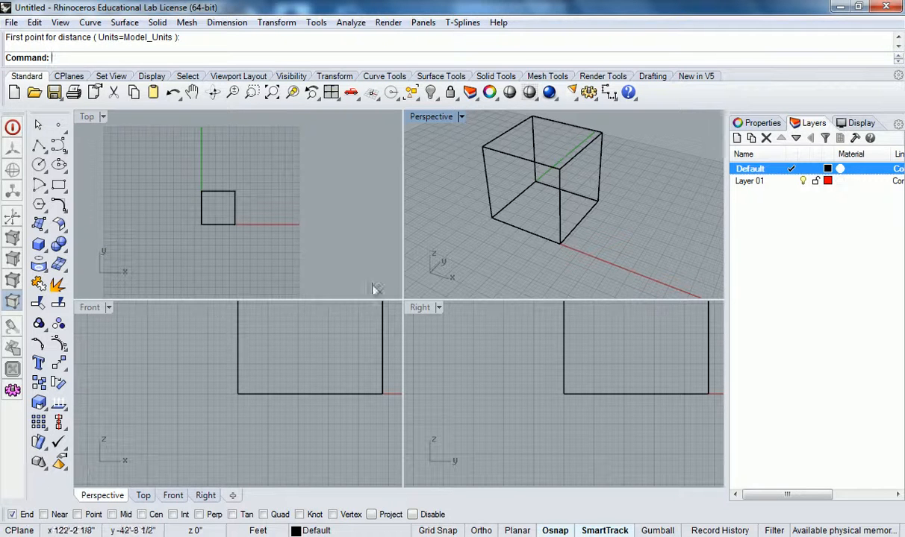
Measure the distance along the cube's vertical edge at the origin, from its bottom endpoint to its top endpoint
text(Distance)
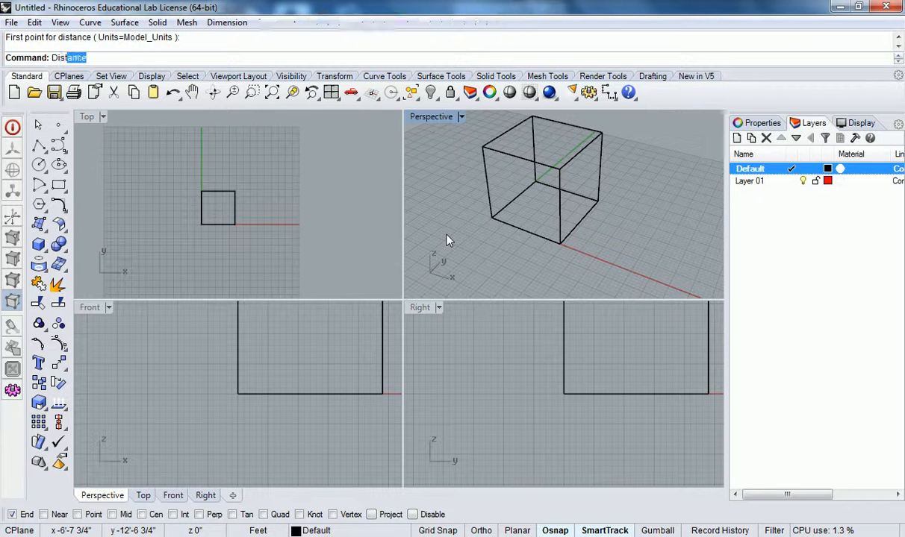
key(Return)
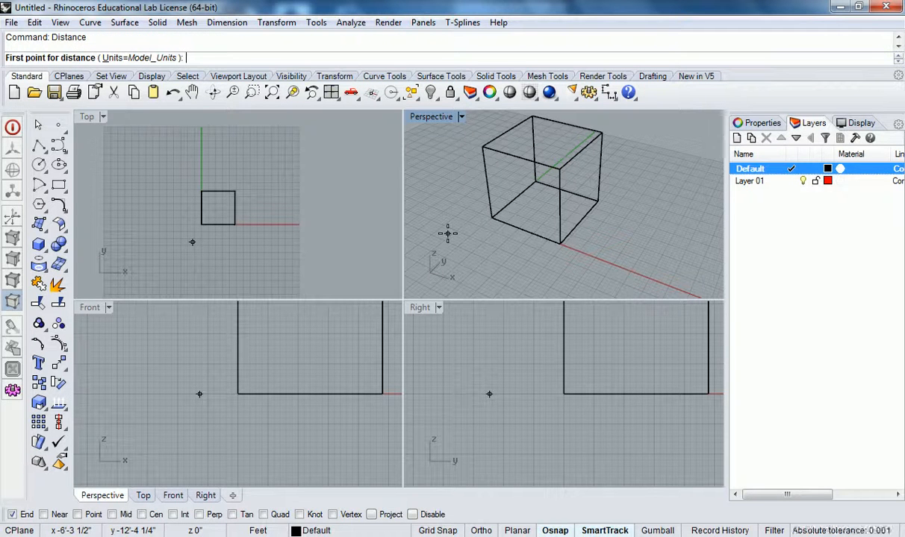
click(490, 219)
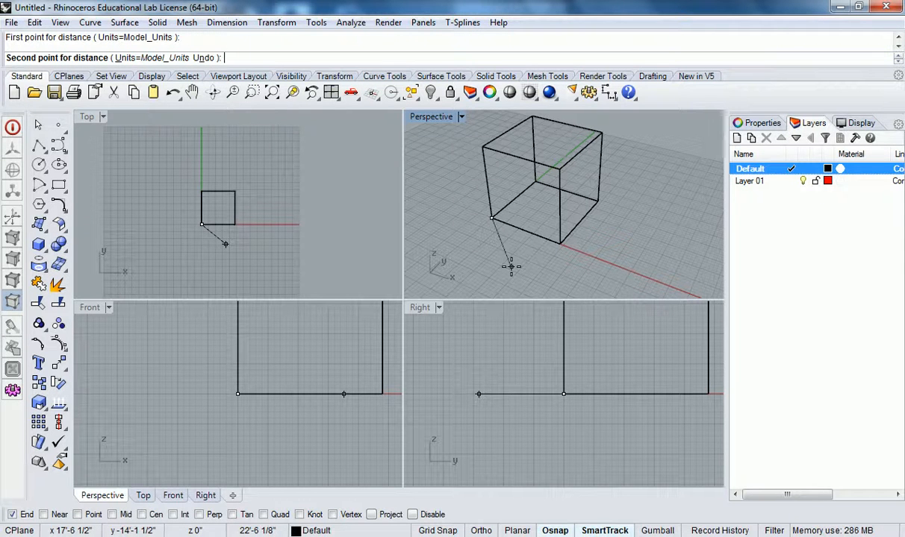
click(483, 147)
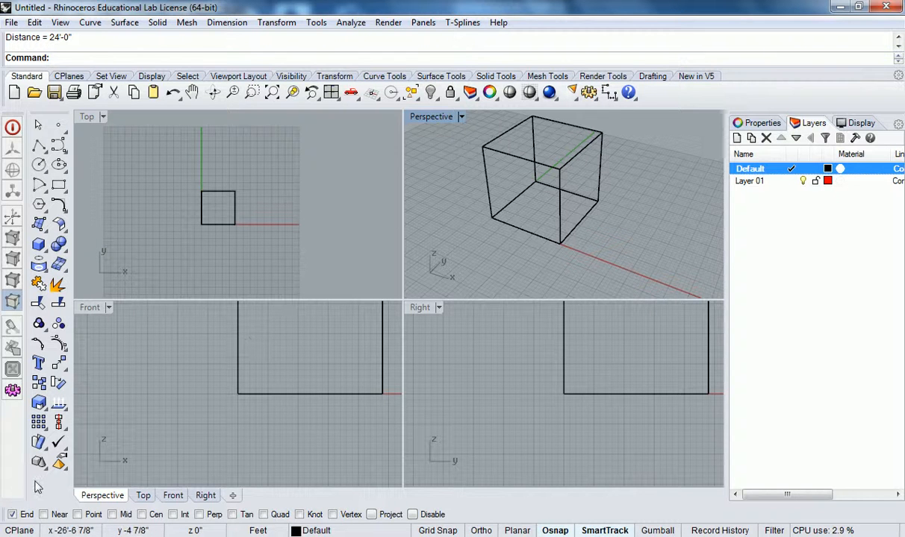
Turn off the End object snap, maximize the Perspective viewport and make Layer 01 the current layer
click(12, 515)
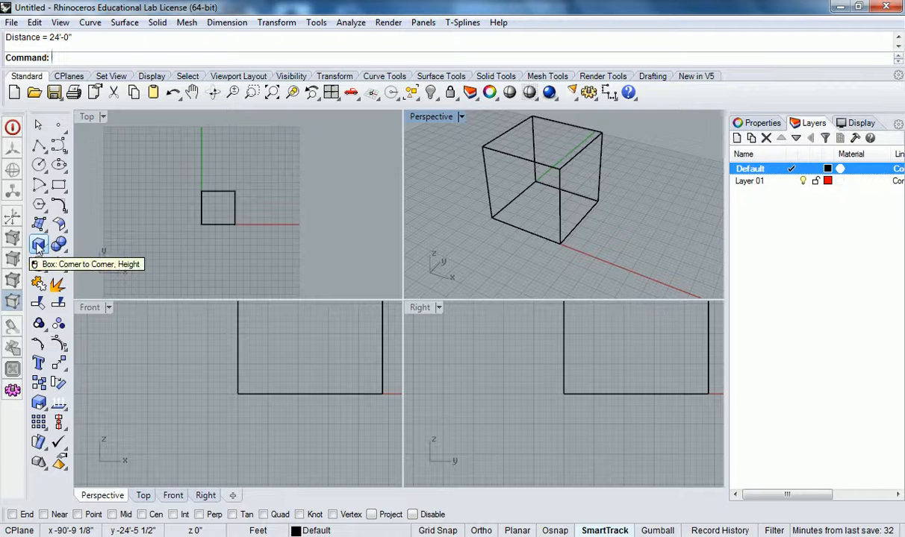
double_click(432, 116)
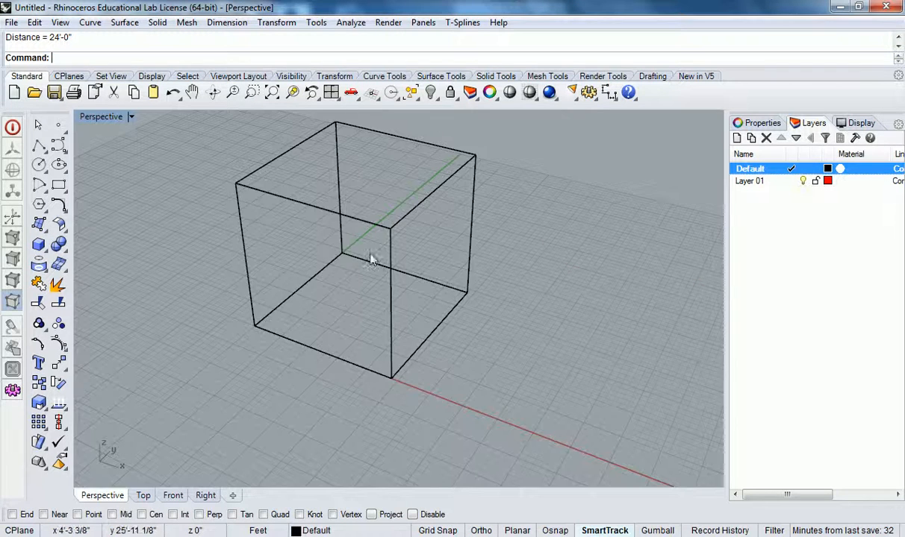
scroll(407, 280, up, 3)
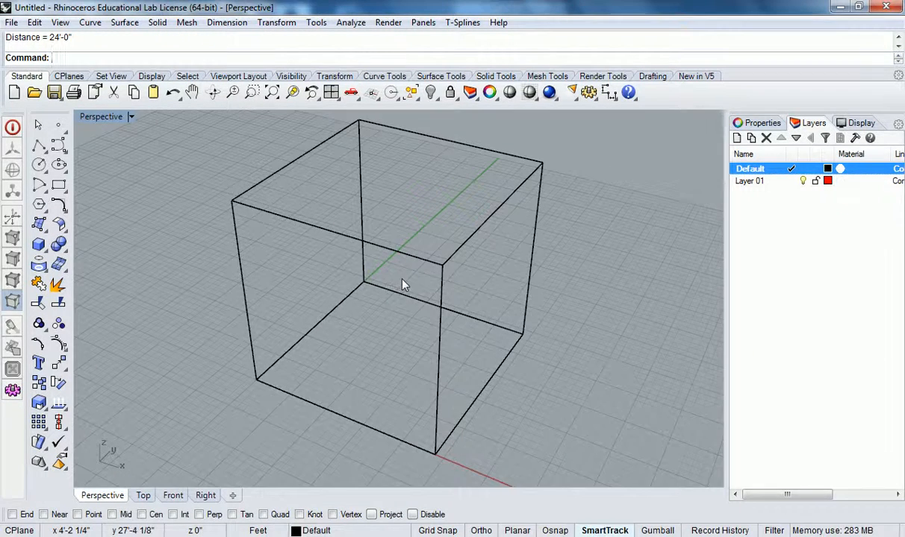
double_click(750, 181)
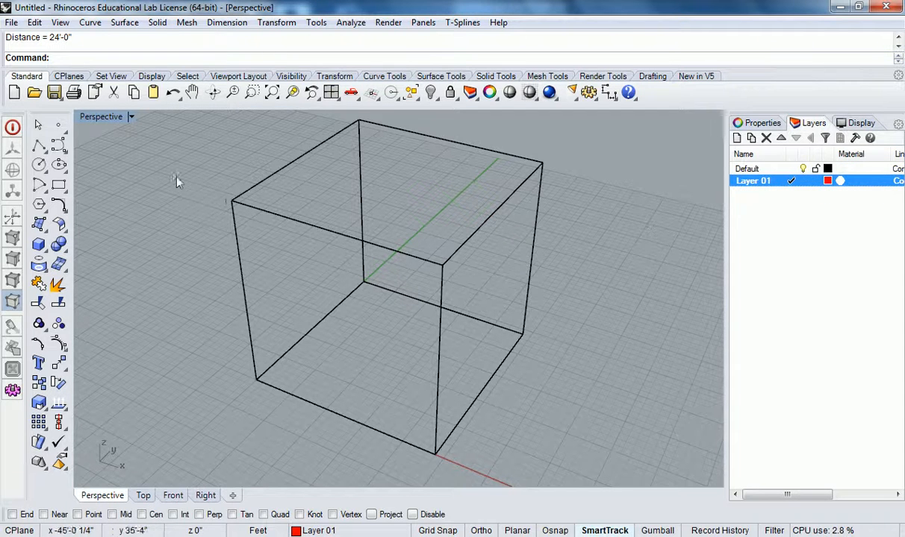
Draw a corner-to-corner box by eye over the cube without object snaps, and inspect how closely its upper corner matches
click(38, 244)
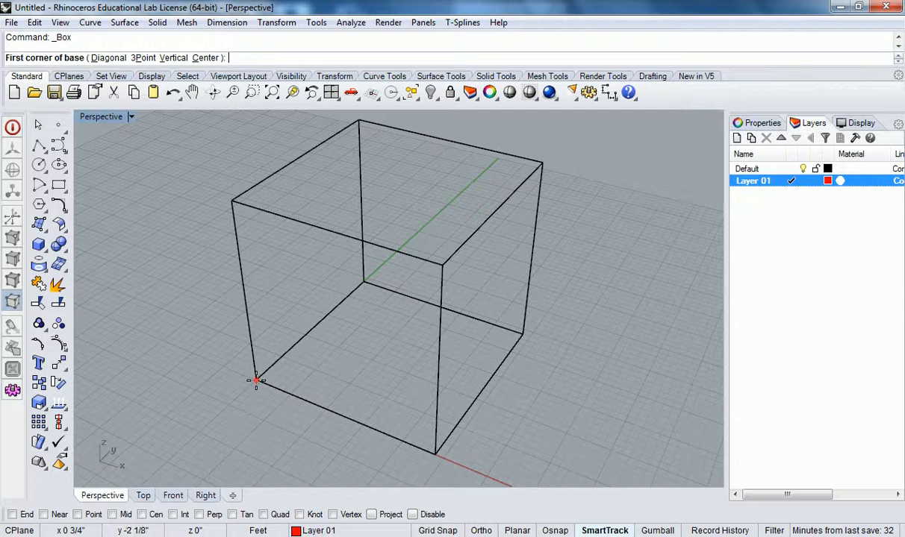
click(257, 380)
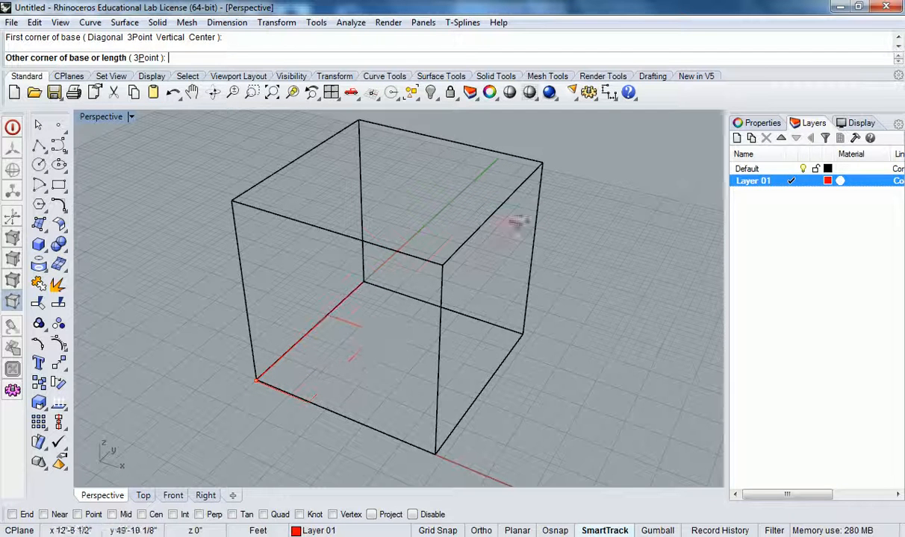
click(521, 334)
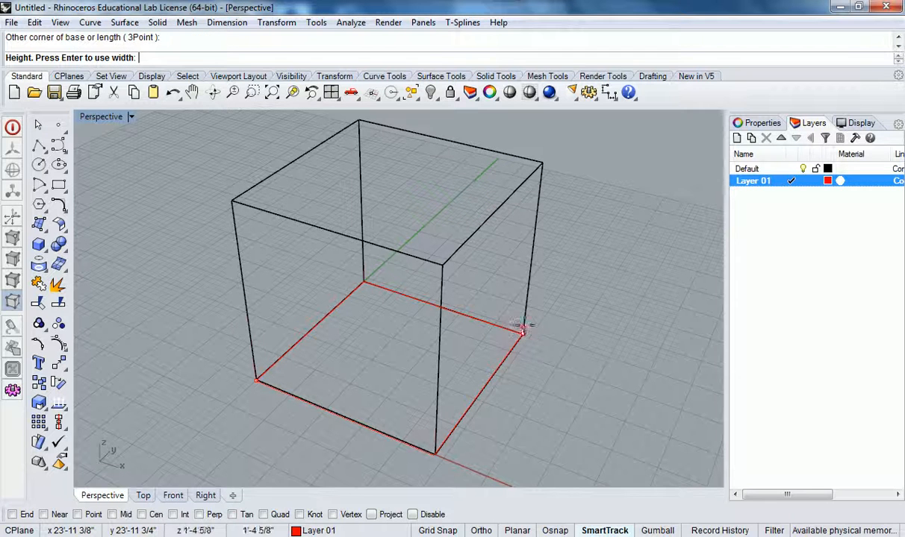
click(543, 162)
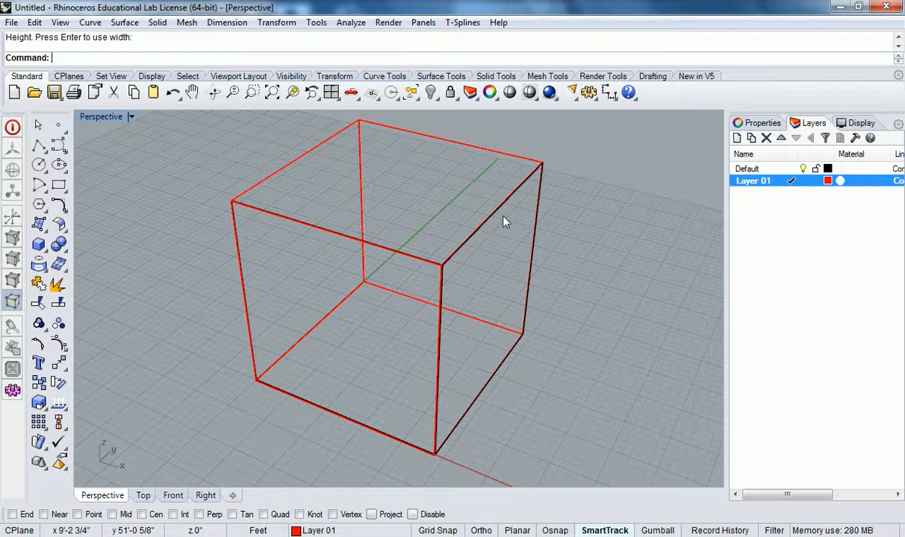
scroll(541, 255, up, 5)
scroll(478, 259, up, 2)
scroll(455, 255, down, 2)
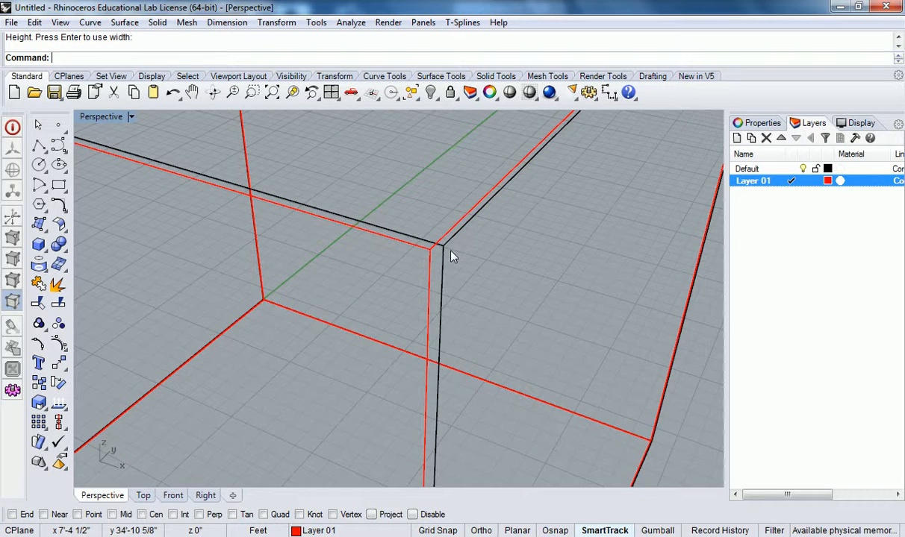
Delete the red box drawn by eye on Layer 01
click(432, 257)
click(429, 258)
click(467, 266)
click(432, 256)
key(Delete)
scroll(431, 271, down, 3)
scroll(427, 264, up, 2)
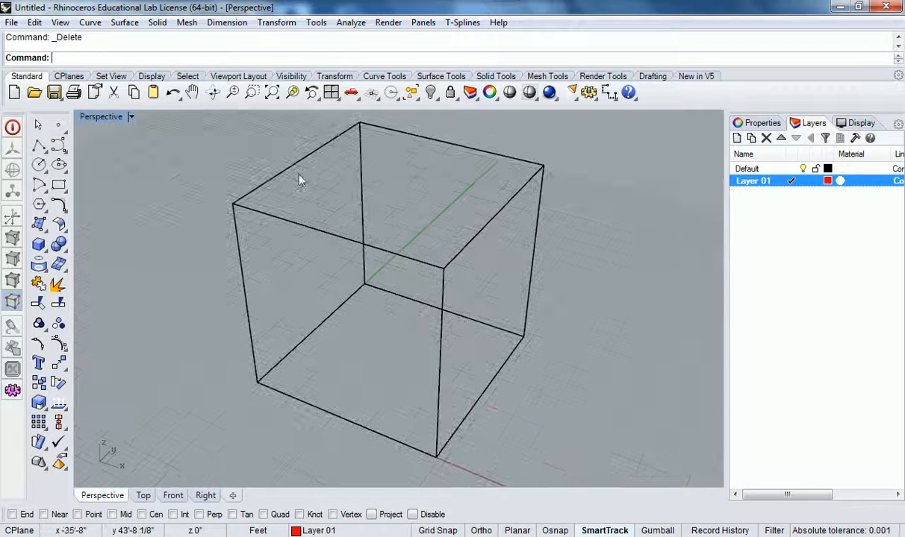
Turn on the End object snap and create a box on Layer 01 from opposite base corners and a top corner of the cube
click(12, 514)
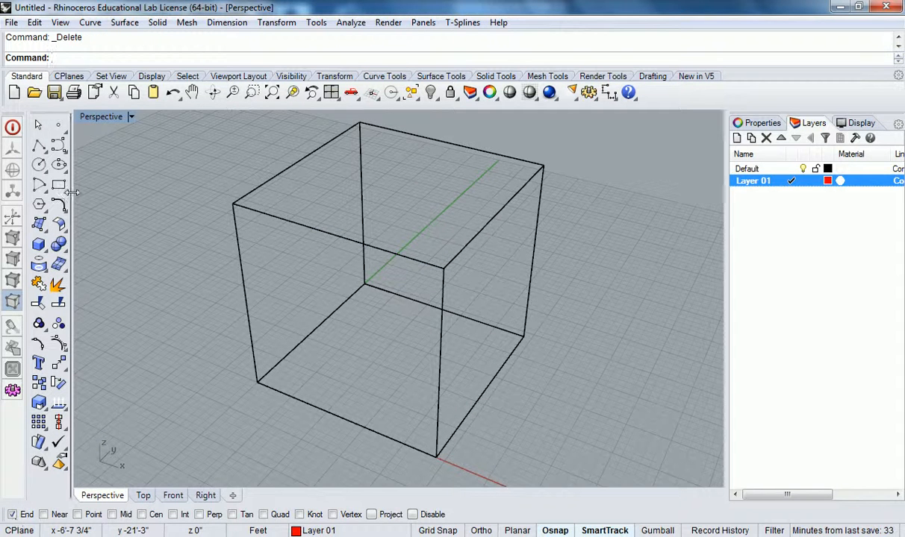
click(39, 244)
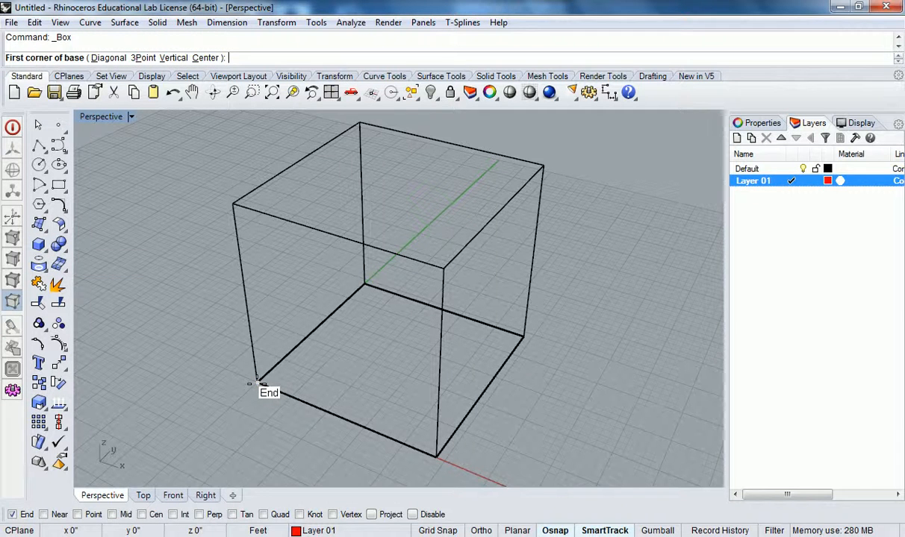
click(257, 380)
click(524, 337)
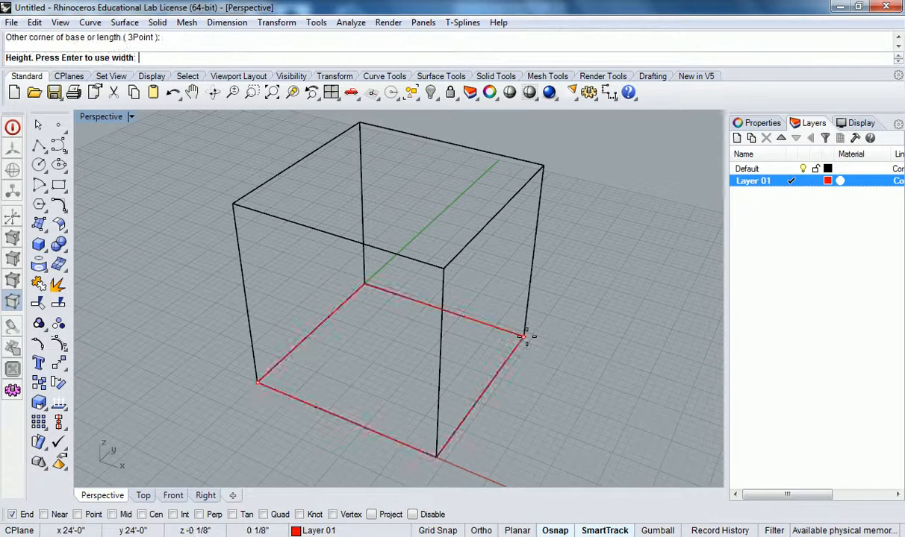
click(545, 160)
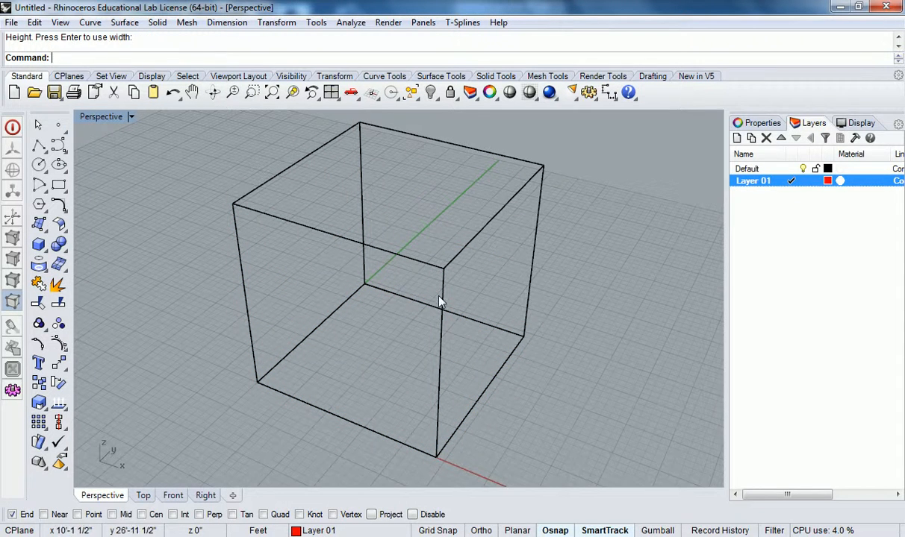
Examine the corners of the two overlapping boxes up close to check how well they align
scroll(445, 284, up, 8)
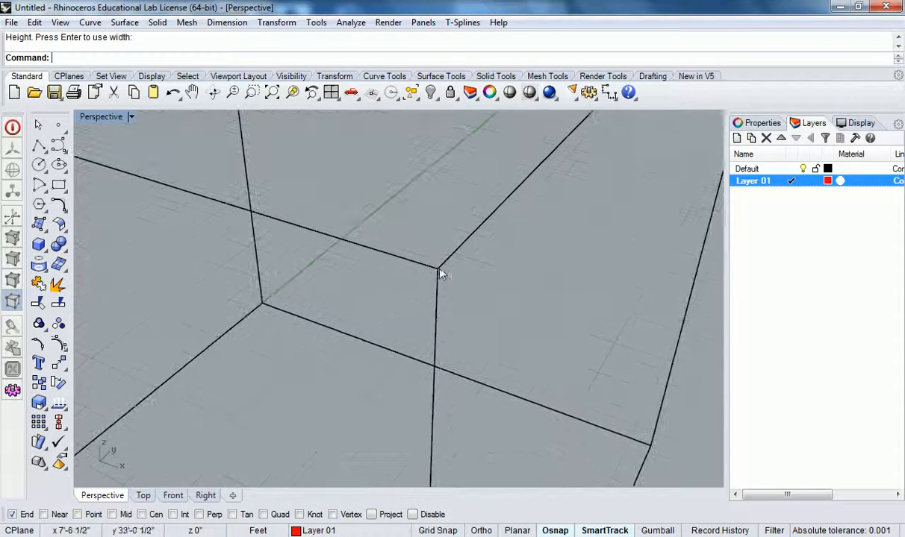
scroll(448, 279, down, 4)
scroll(414, 272, up, 4)
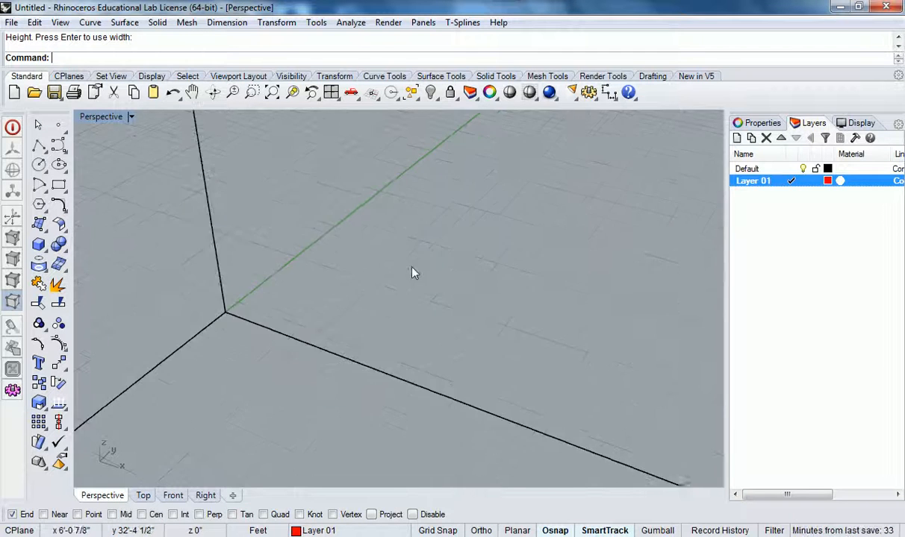
scroll(200, 324, up, 5)
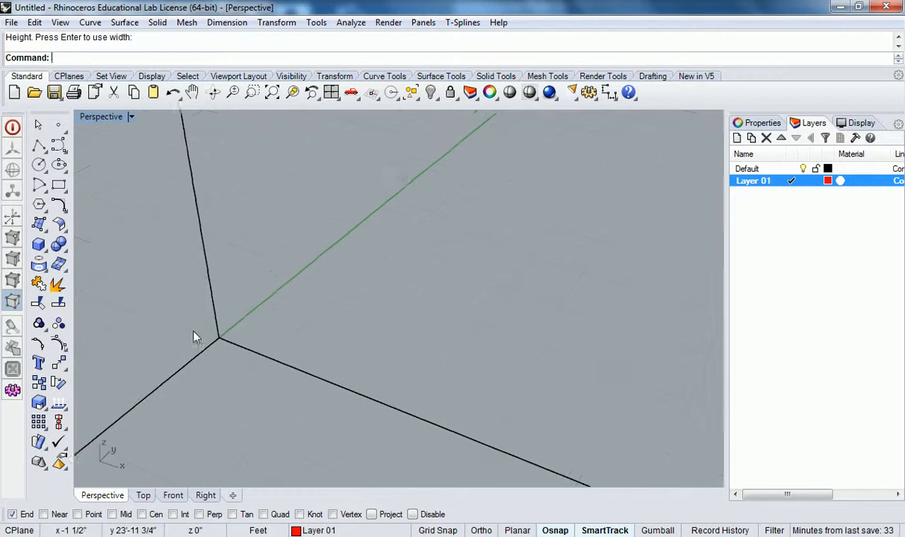
scroll(224, 321, down, 6)
scroll(315, 283, up, 3)
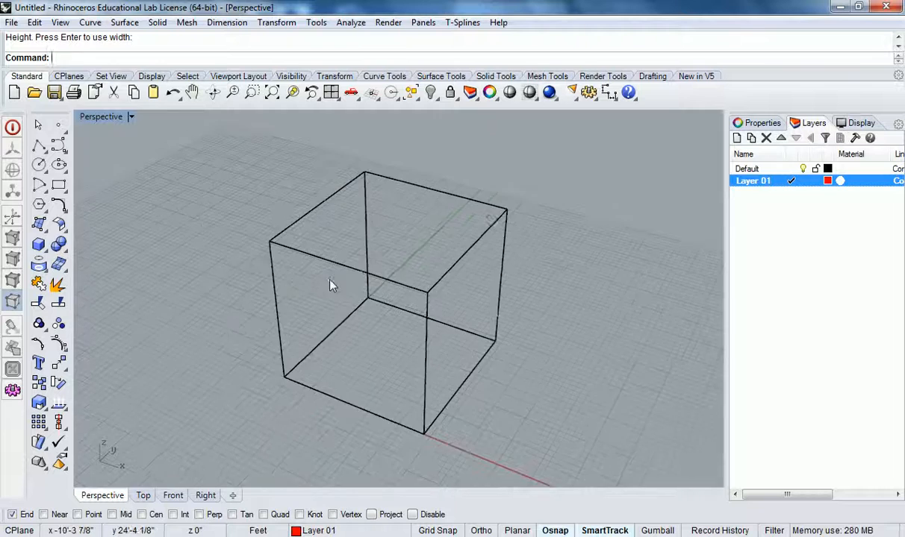
scroll(389, 306, down, 1)
scroll(418, 291, up, 1)
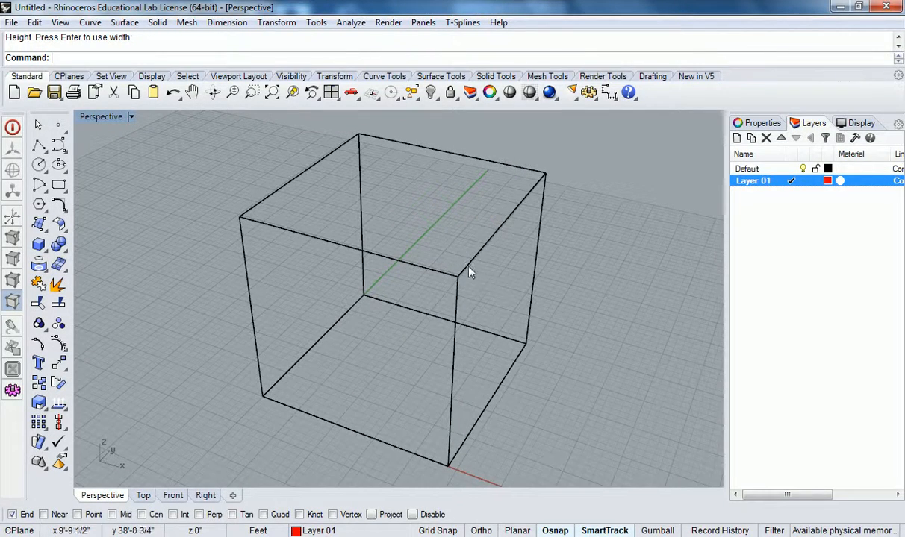
Select the red Layer 01 box from the overlapping objects and move it from its upper corner to a spot beside the cube
click(468, 265)
click(450, 243)
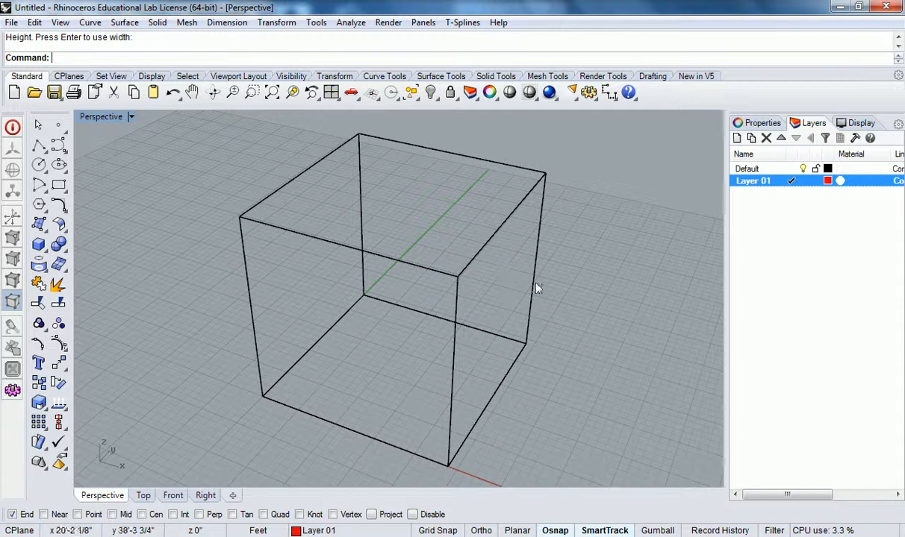
click(500, 234)
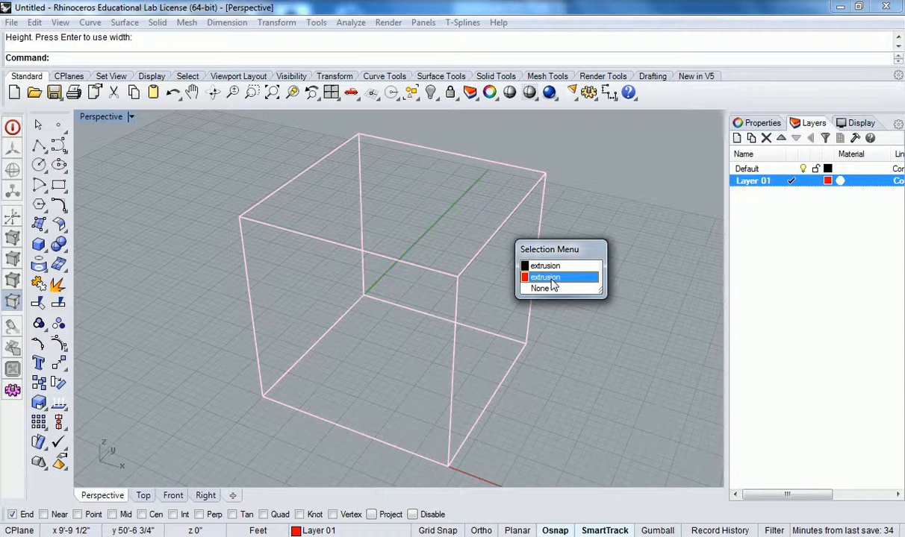
click(552, 280)
text(Move)
key(Return)
click(485, 244)
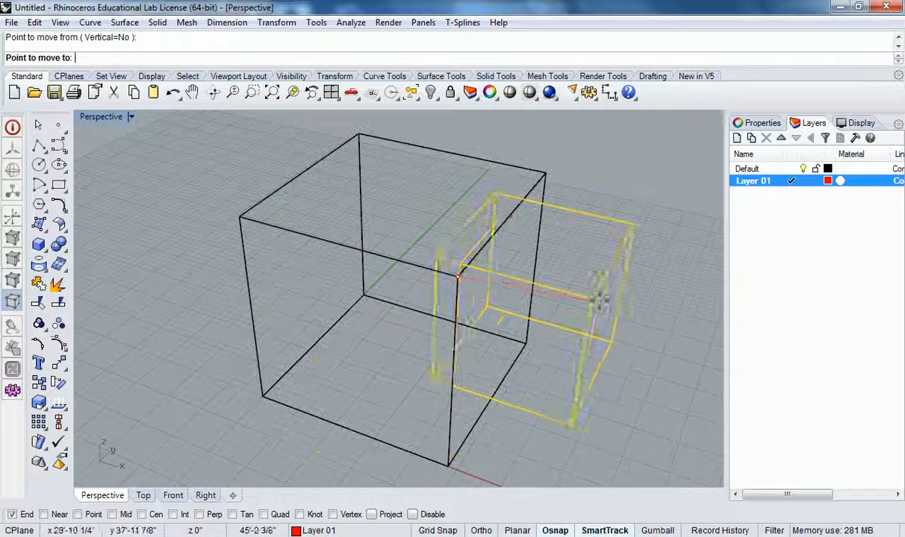
key(Escape)
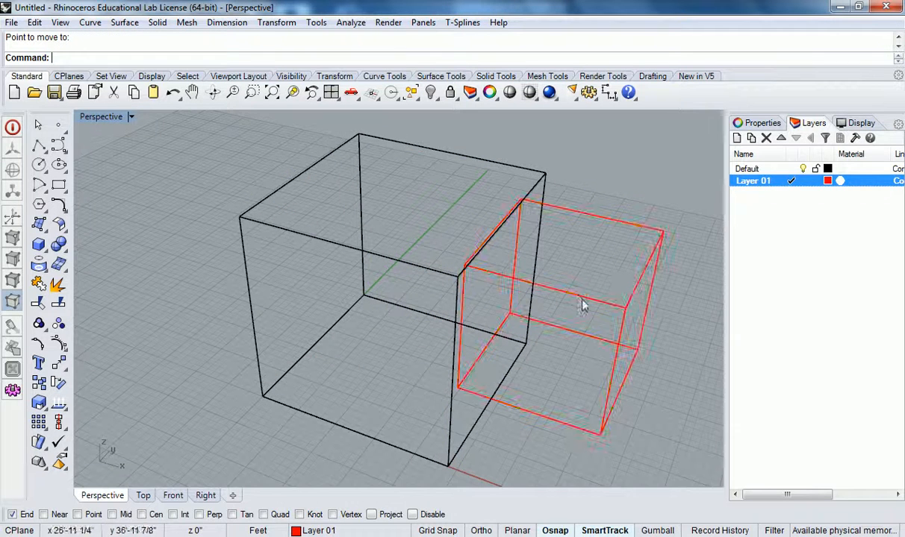
Delete the red Layer 01 box beside the black cube
click(628, 311)
key(Delete)
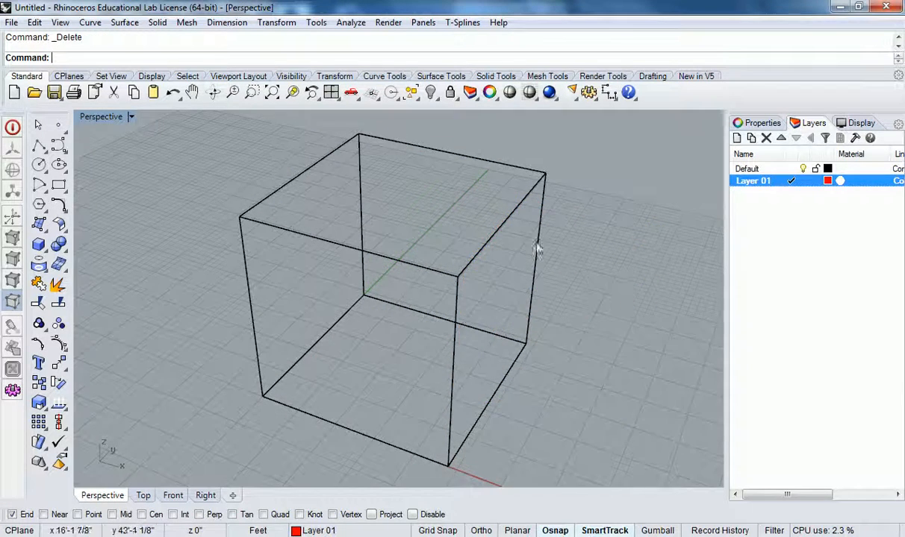
scroll(538, 256, down, 2)
right_click(502, 272)
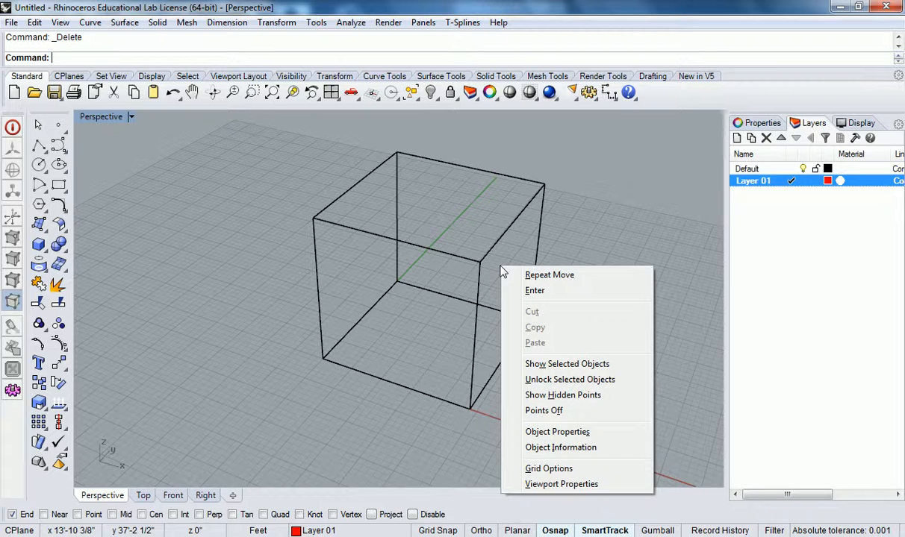
click(528, 238)
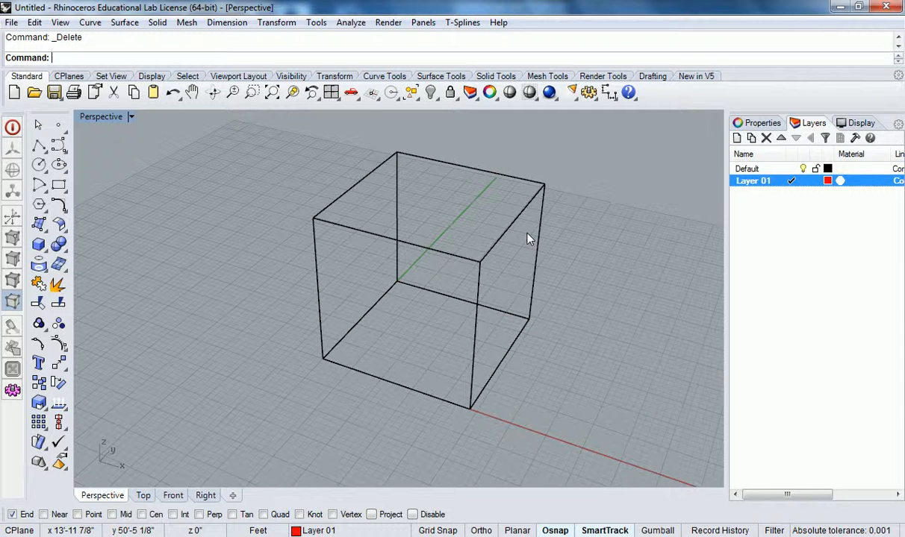
Measure the distance along the cube's front vertical edge, from its base corner to the top corner directly above
text(Distance)
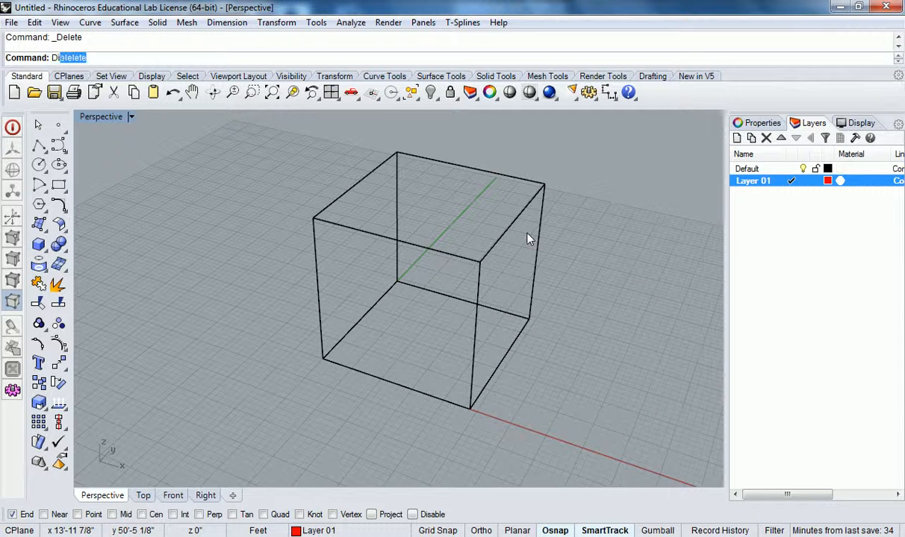
key(Return)
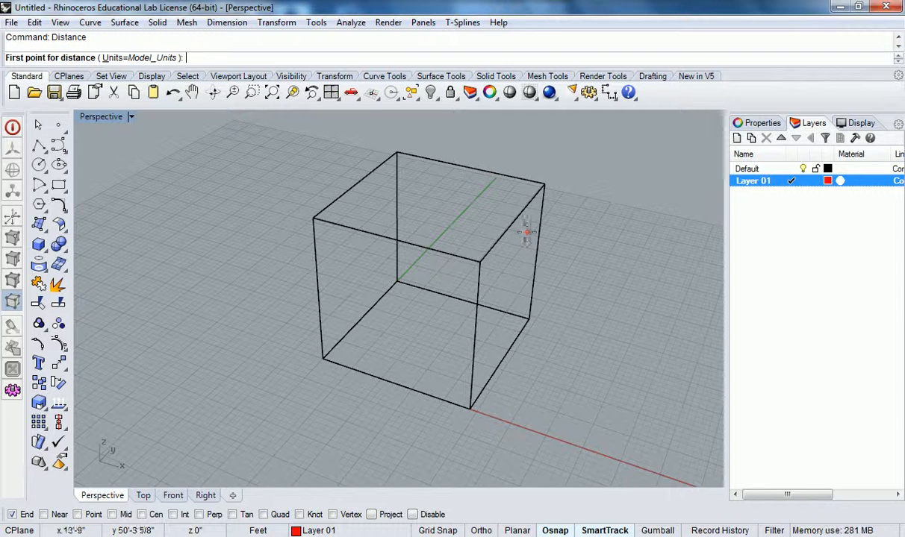
click(322, 354)
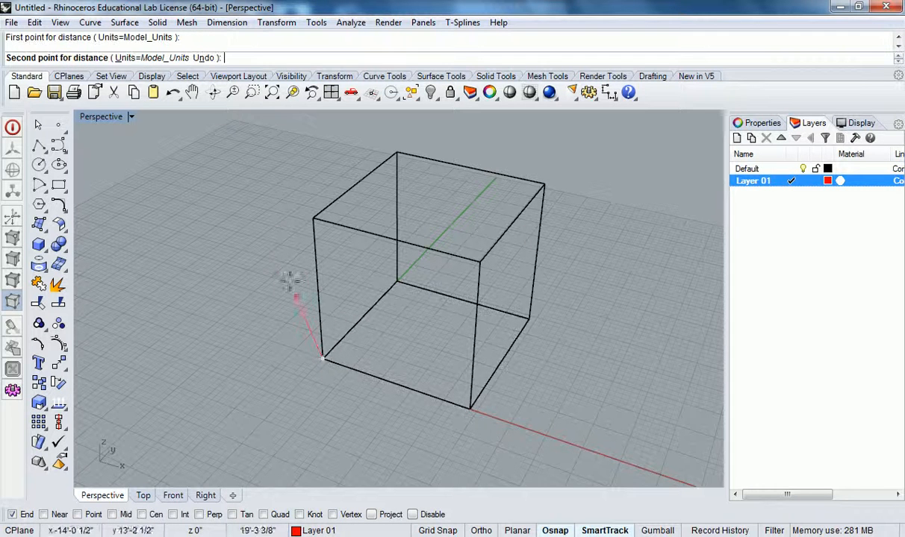
click(313, 218)
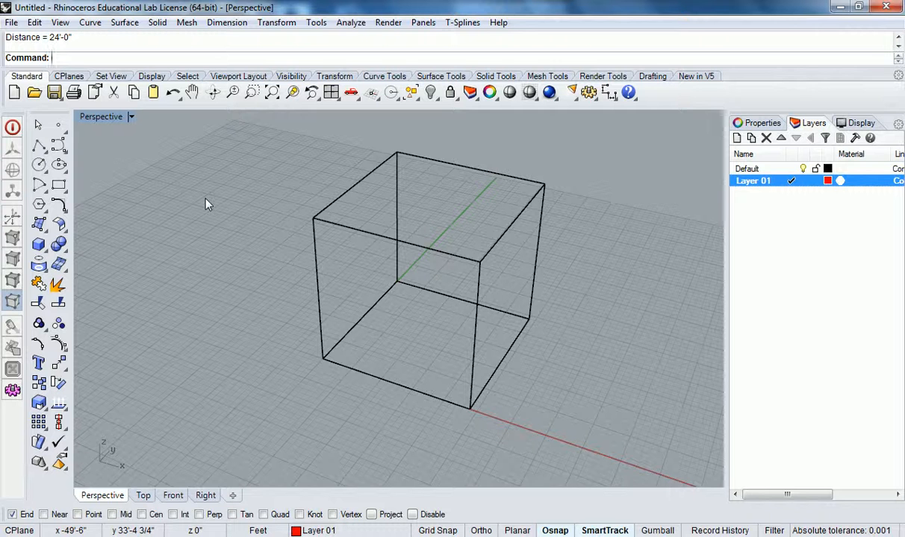
Undo the deletion and the move of the red Layer 01 box
key(ctrl+z)
key(ctrl+z)
key(Escape)
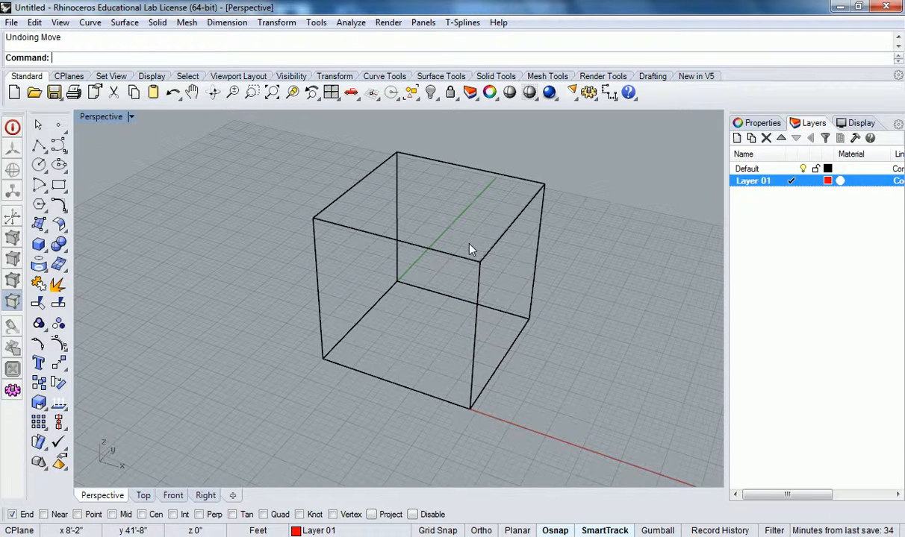
Pick the red Layer 01 extrusion from the overlapping boxes to check both objects are there, and clear the selection
click(541, 251)
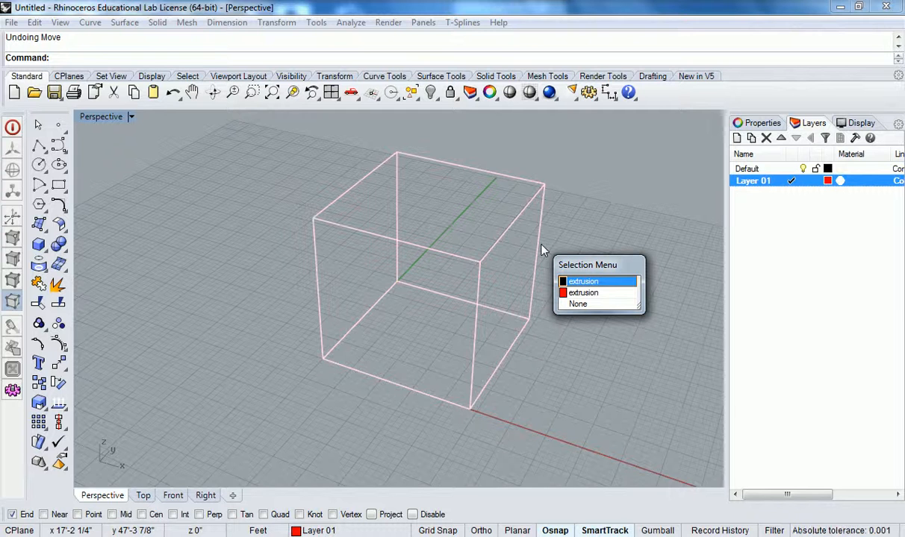
click(590, 293)
click(634, 212)
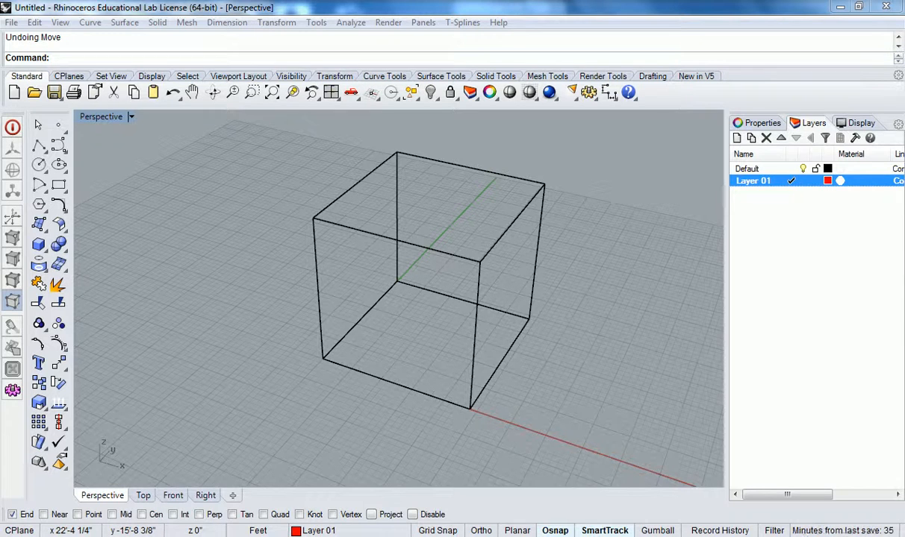
click(287, 536)
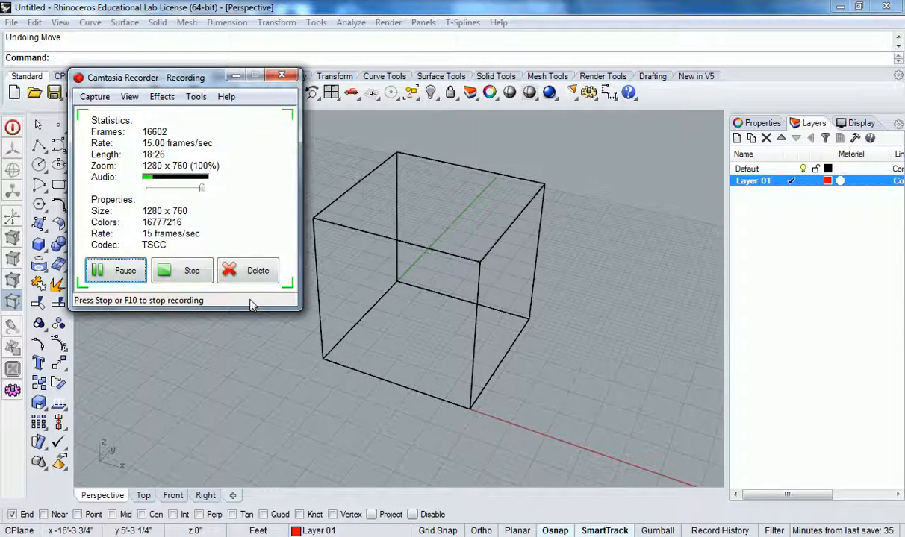